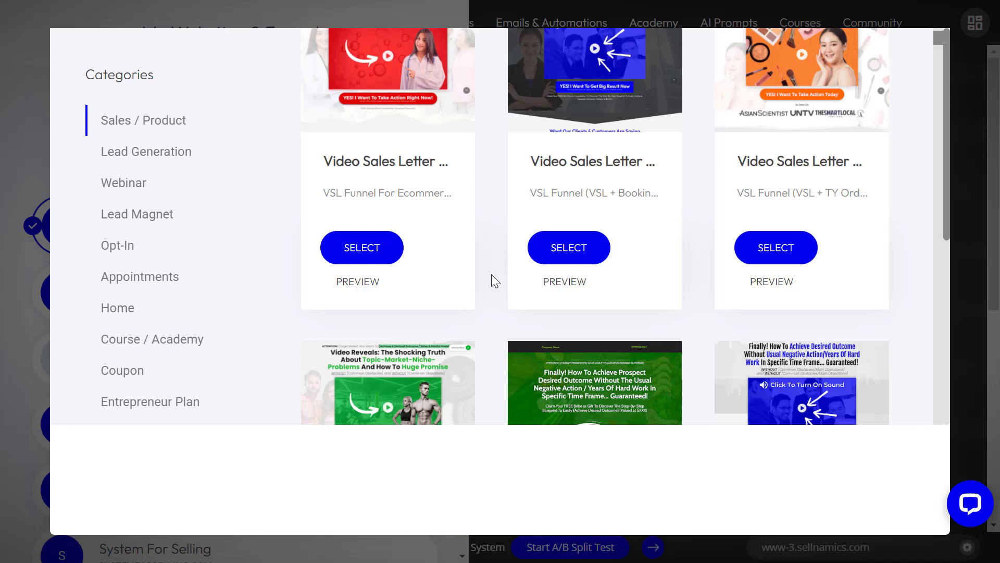
Step: Scroll the Sales / Product template grid to find the 'VSL Funnel: VSL + Multi Product' card
scroll(569, 274, "down", 5)
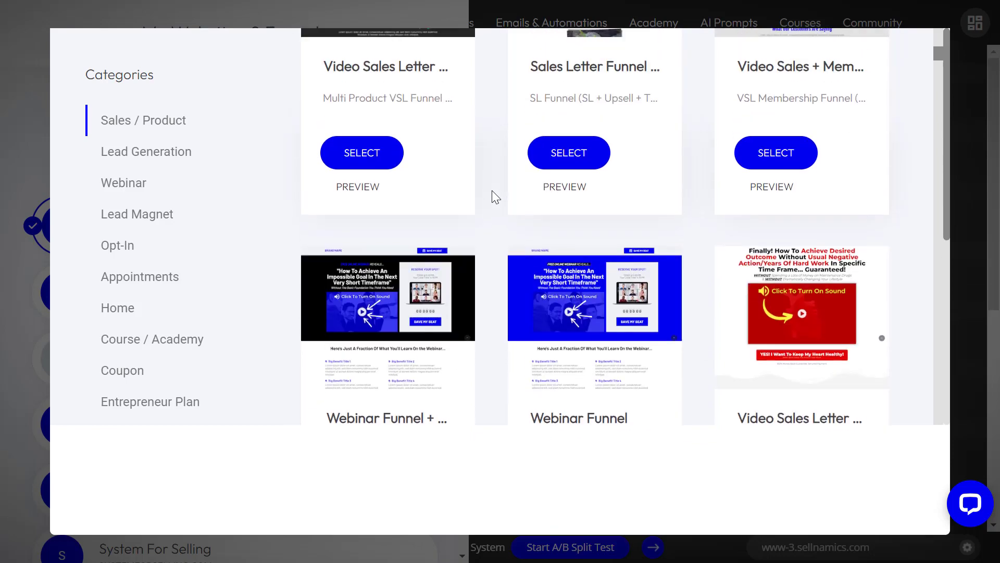
scroll(488, 188, "down", 10)
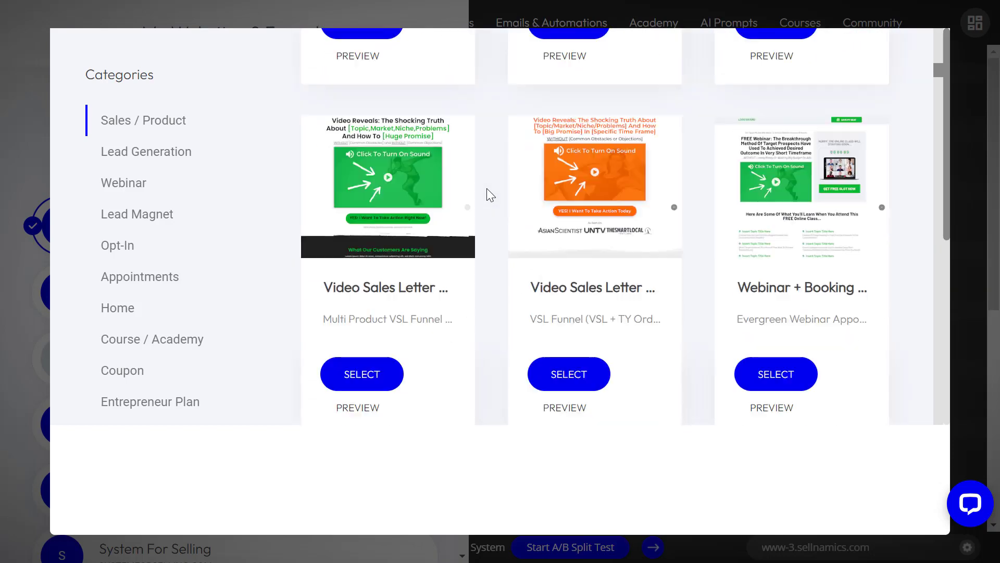
scroll(485, 187, "down", 10)
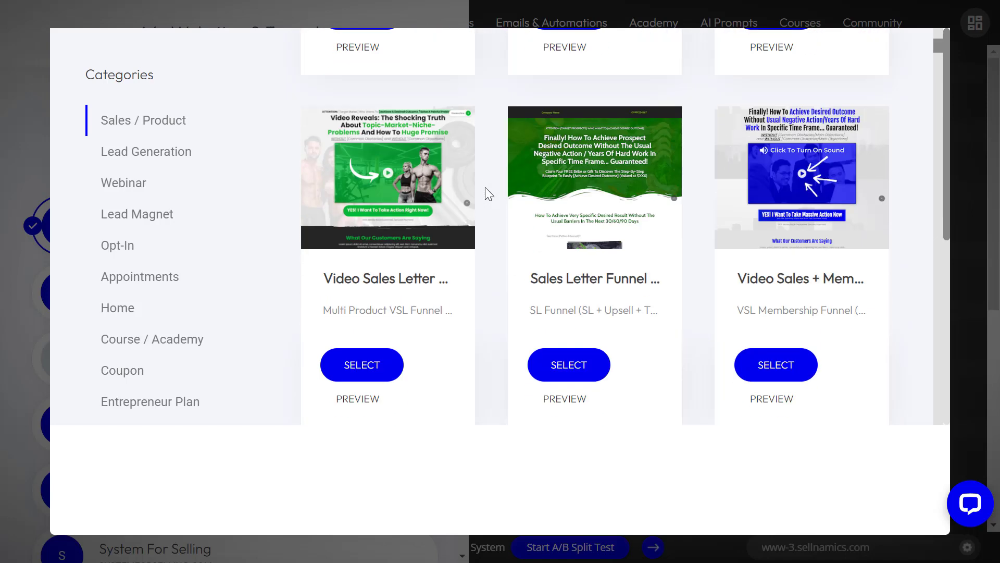
mouse_move(411, 186)
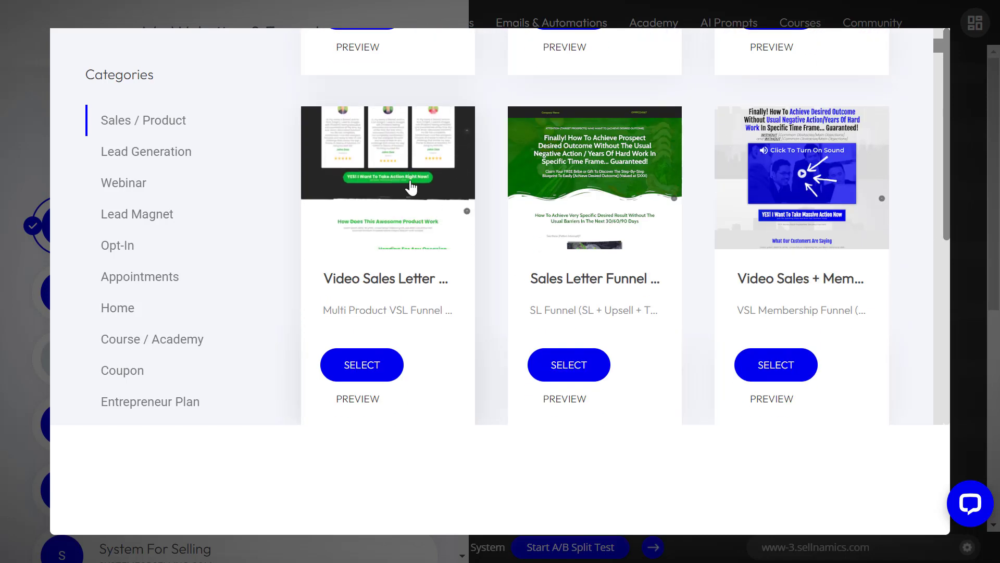
scroll(411, 186, "down", 5)
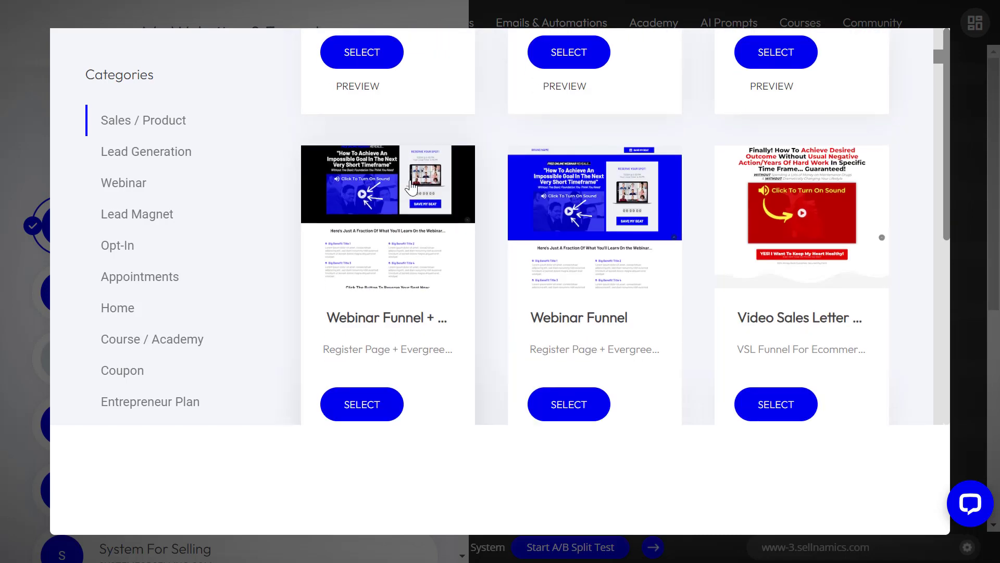
scroll(411, 186, "down", 7)
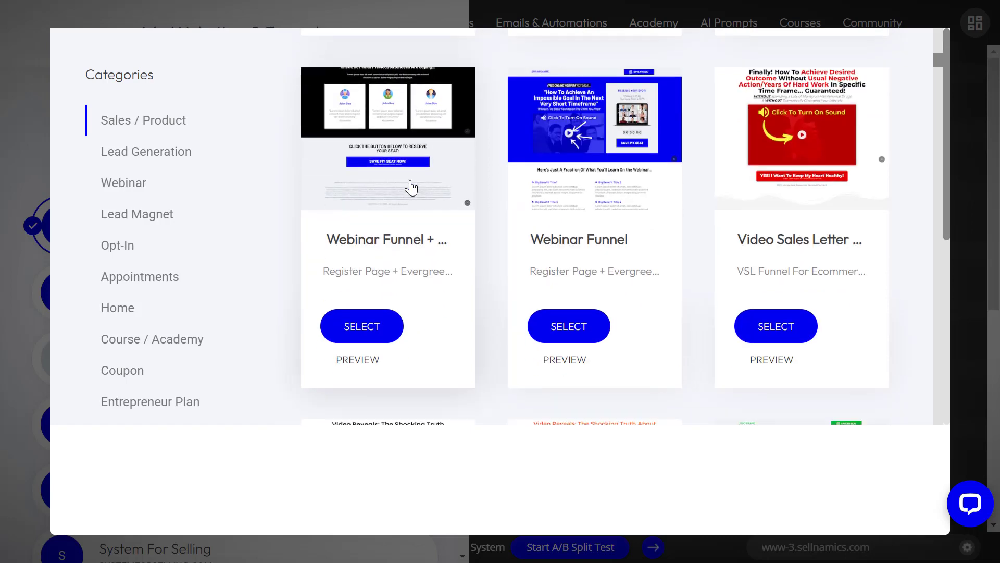
scroll(411, 186, "down", 6)
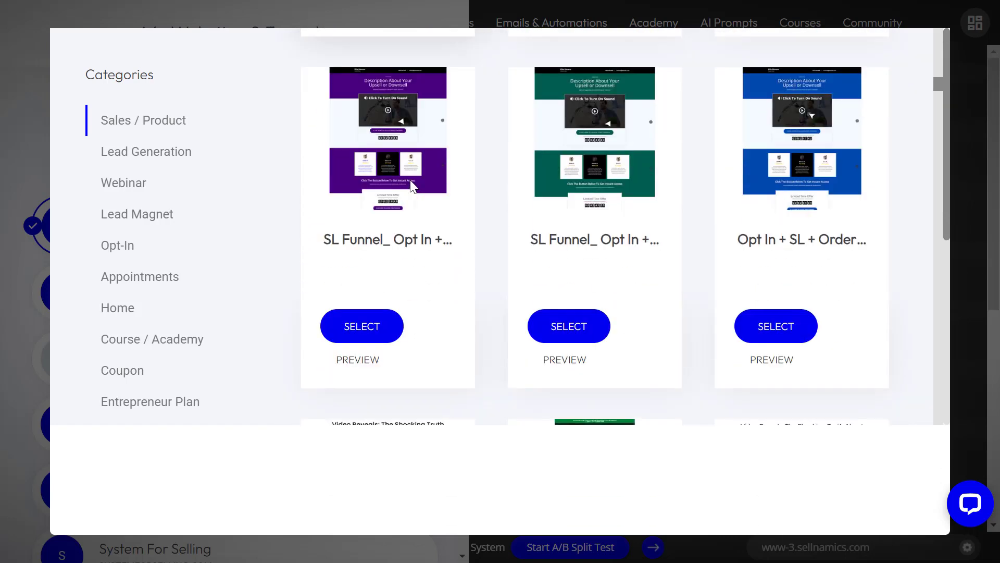
scroll(411, 186, "down", 4)
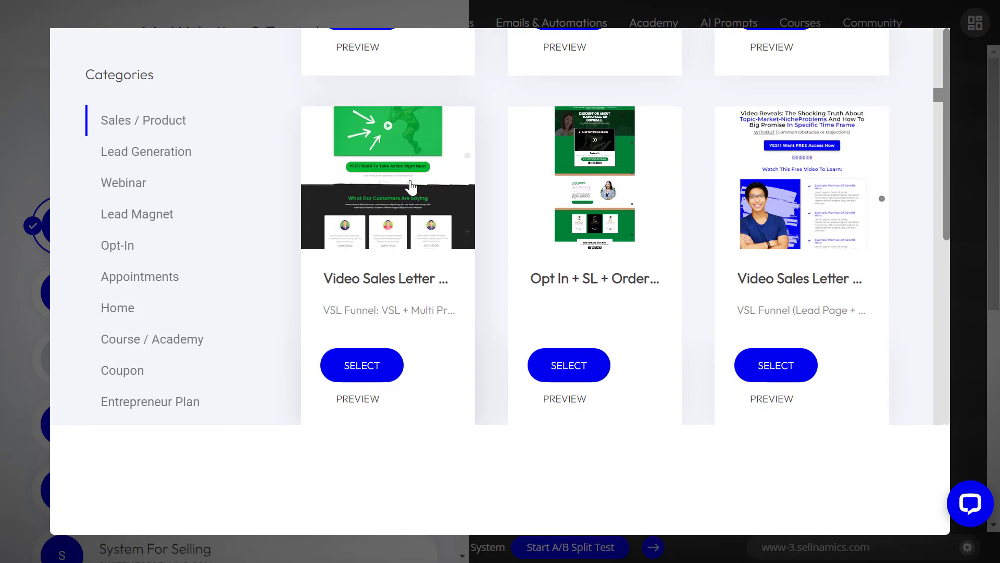
scroll(411, 186, "up", 15)
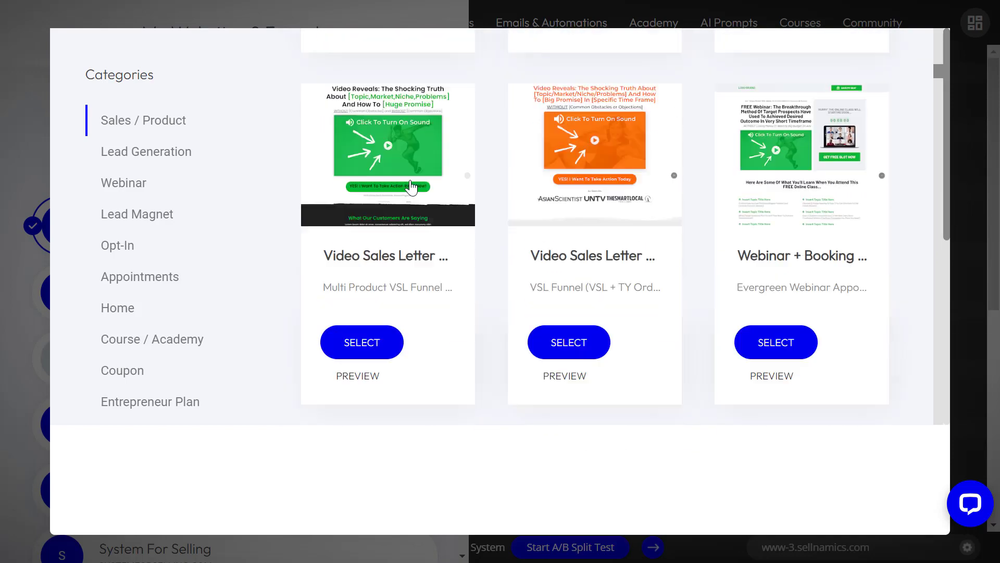
scroll(411, 185, "up", 5)
scroll(411, 186, "down", 10)
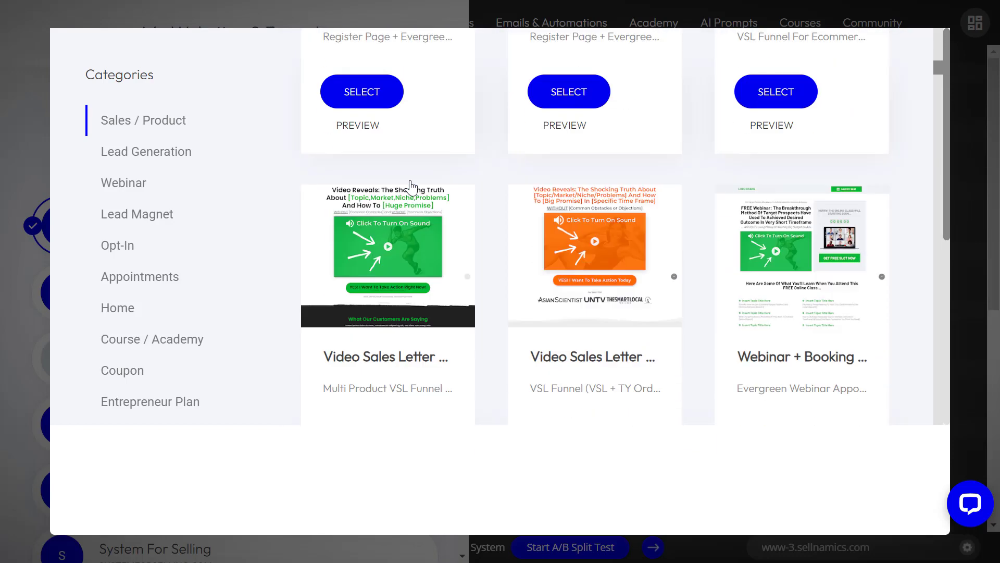
scroll(411, 186, "down", 7)
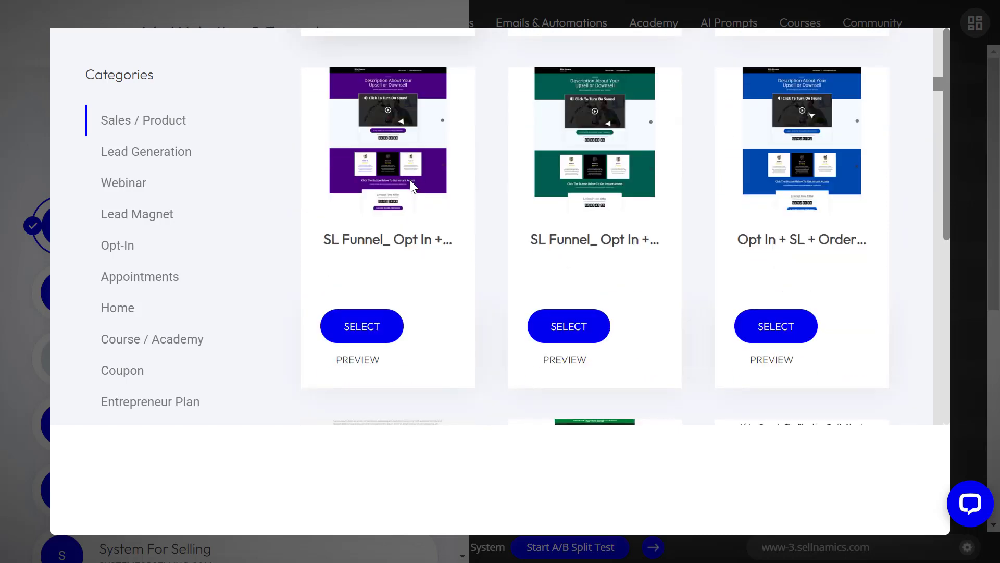
scroll(411, 186, "down", 3)
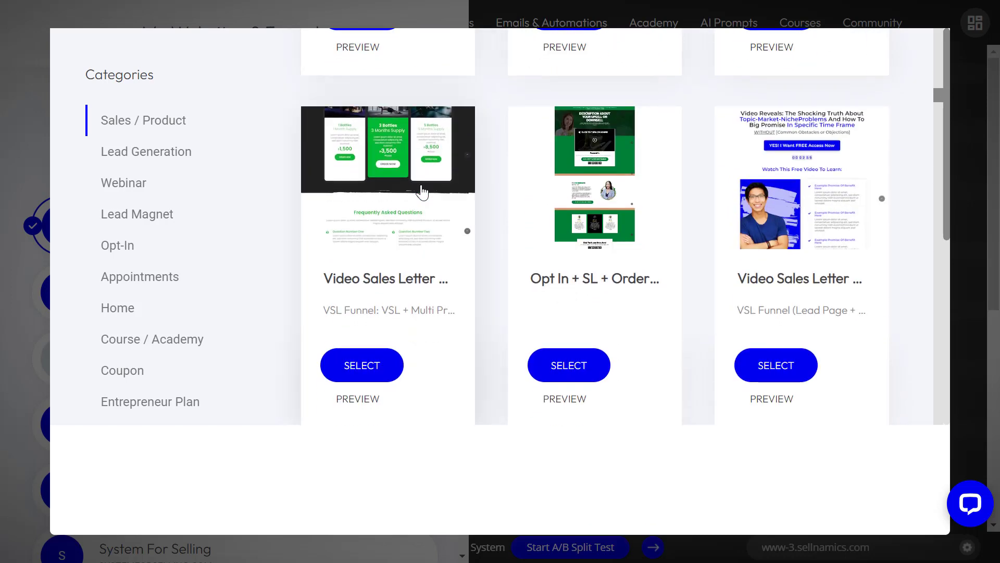
scroll(411, 198, "up", 3)
scroll(410, 224, "down", 3)
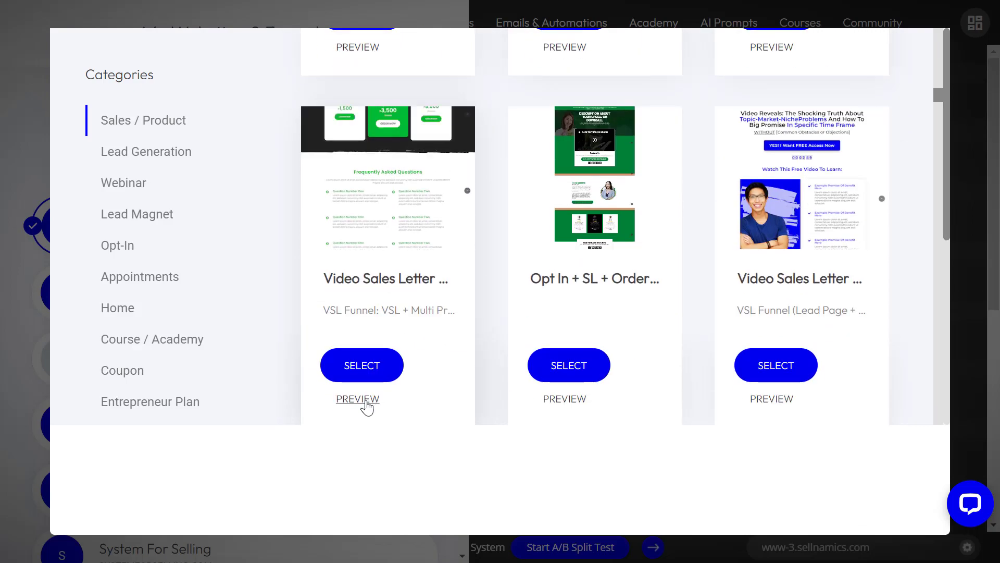
Step: Preview the multi-product Video Sales Letter funnel template and look through its pages
left_click(367, 404)
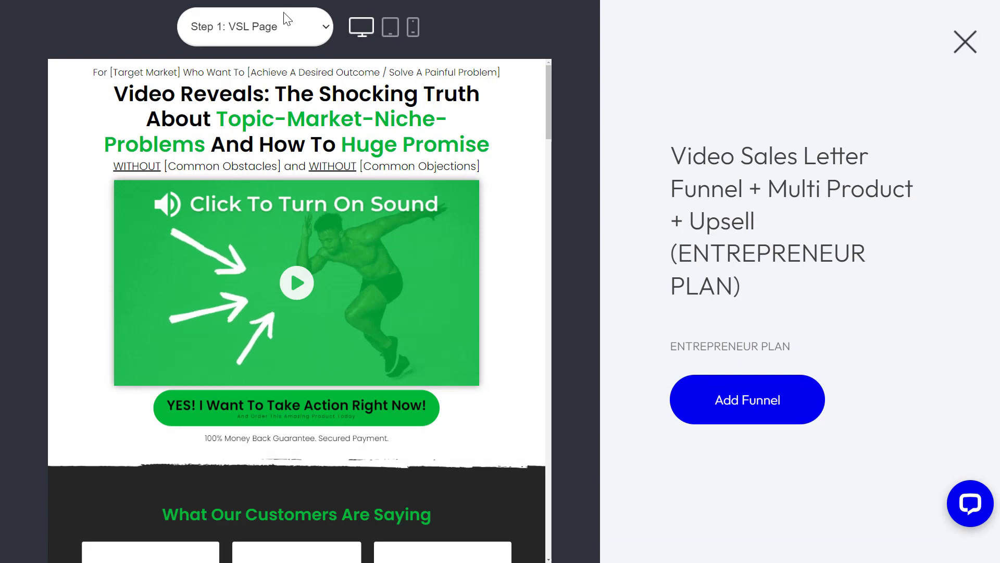
scroll(338, 263, "down", 8)
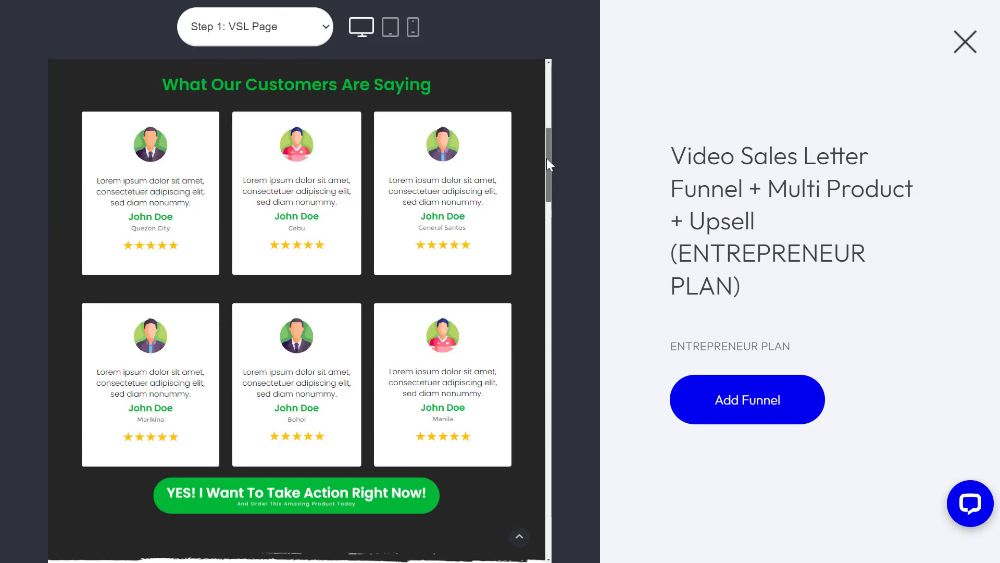
left_click_drag(546, 158, 542, 495)
scroll(207, 223, "up", 3)
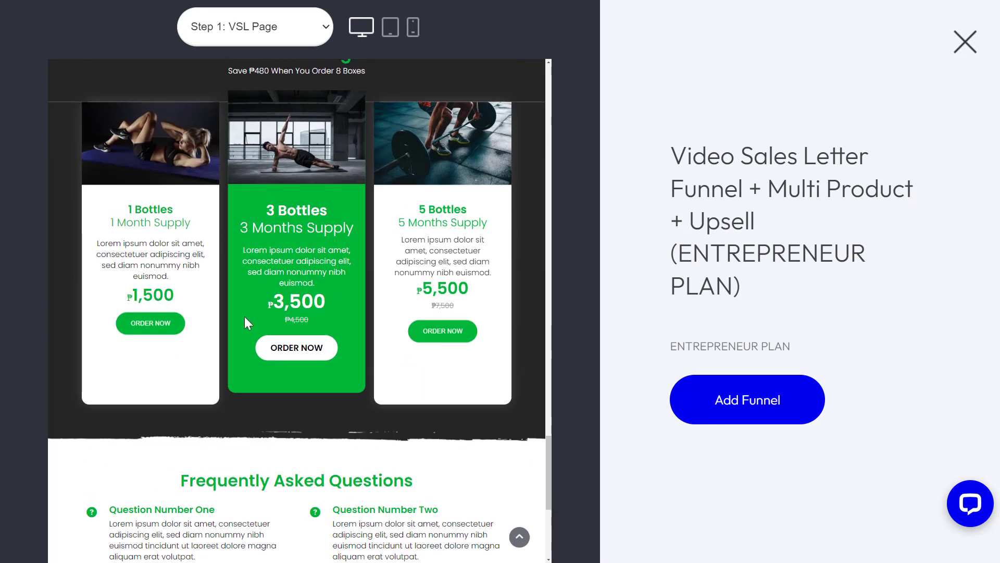
Step: Add the template as a new funnel named 'Subscription Funnel - Supplement' and save it
left_click(772, 407)
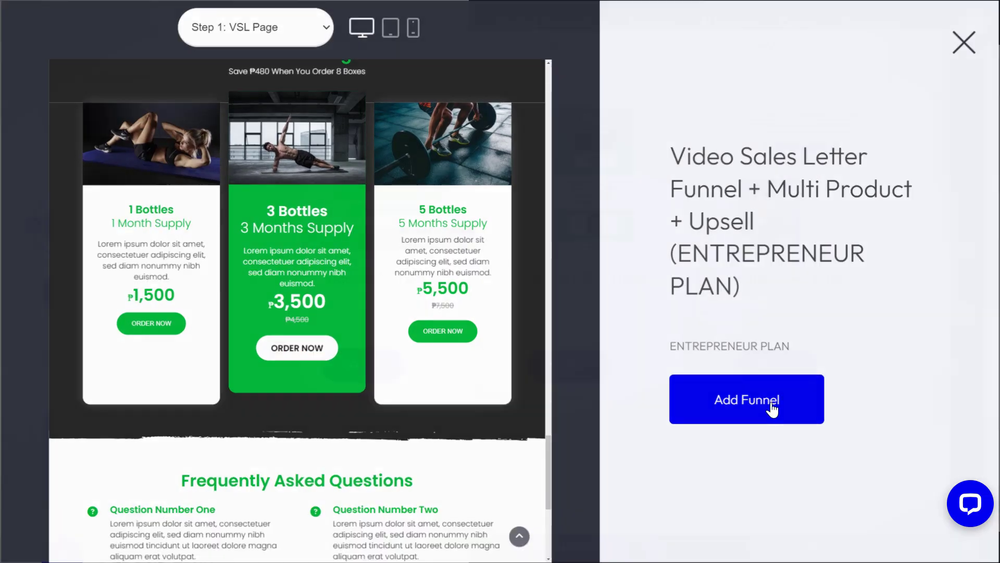
left_click(458, 159)
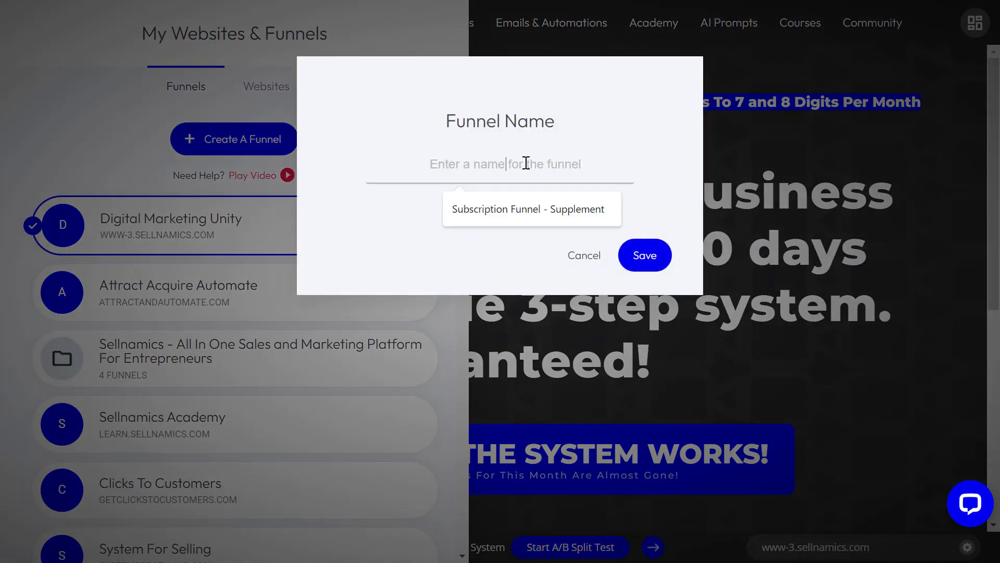
left_click(520, 209)
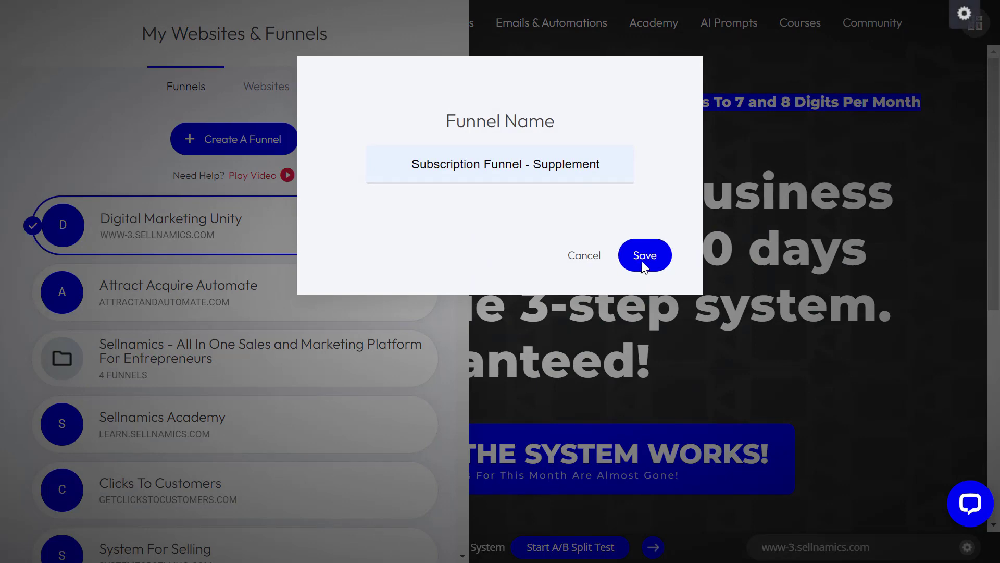
left_click(652, 249)
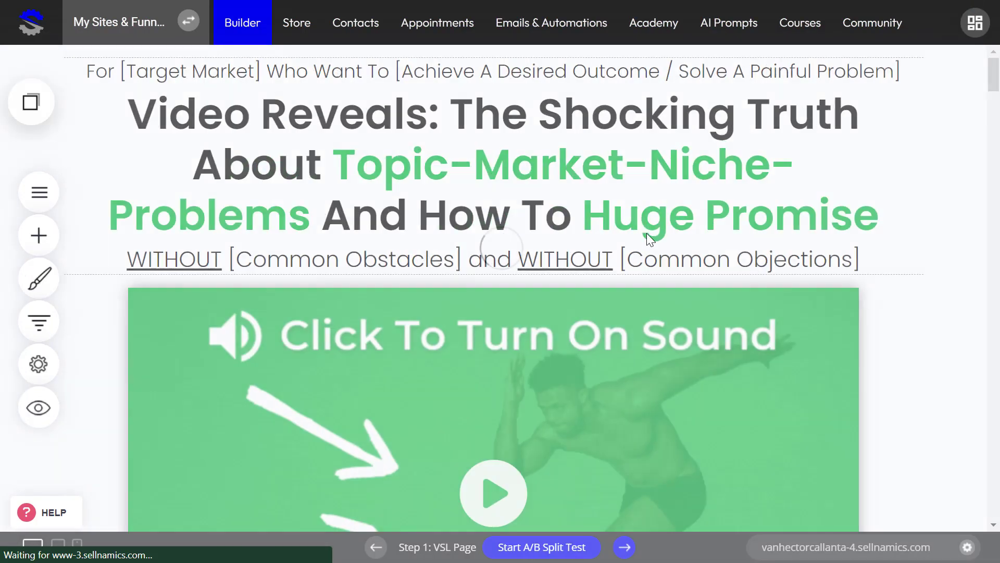
scroll(989, 375, "down", 15)
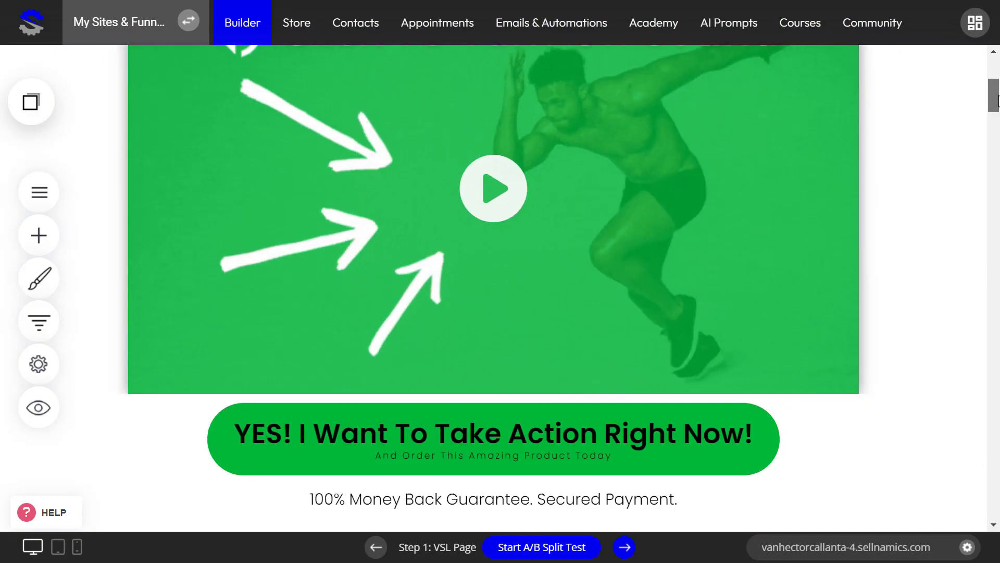
scroll(983, 494, "down", 5)
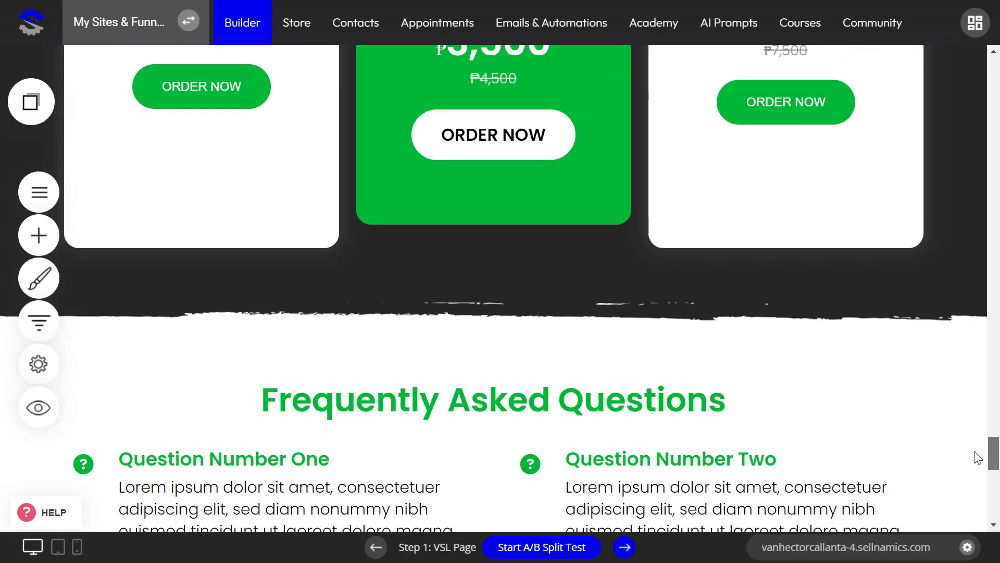
scroll(984, 313, "up", 15)
scroll(982, 125, "up", 5)
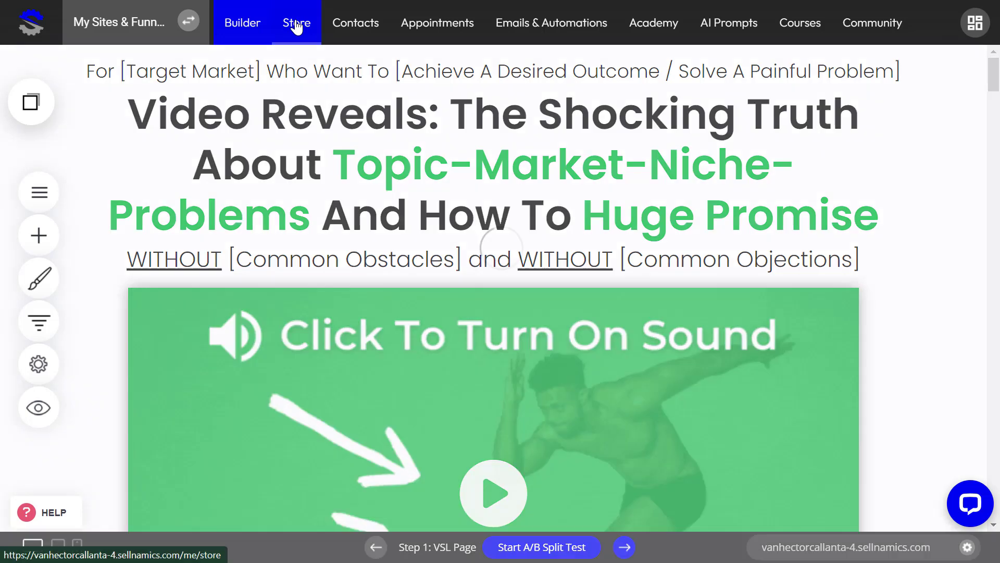
Step: Go to Store > Products, open 1 Bottle, and turn on its Subscription Product toggle
left_click(297, 24)
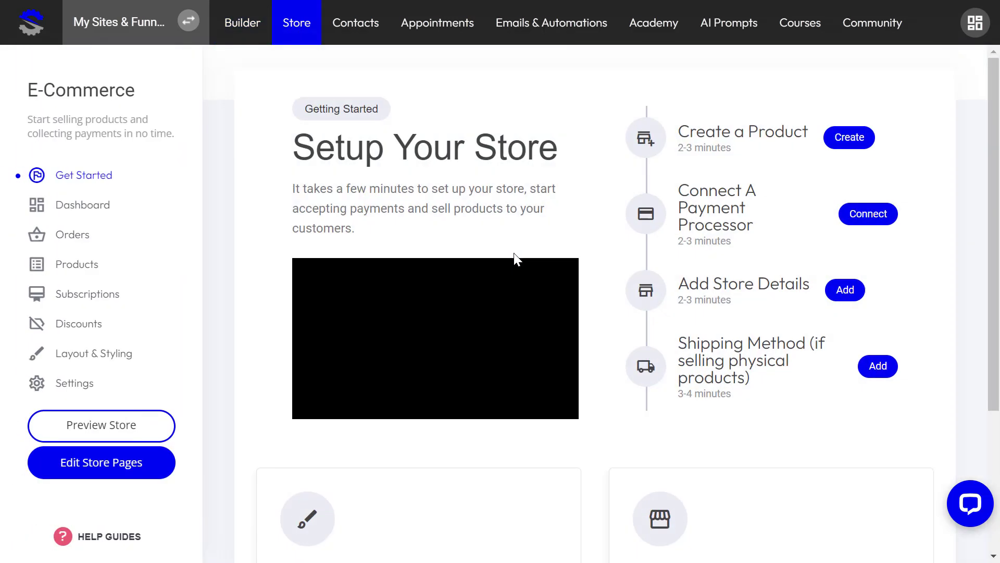
left_click(87, 266)
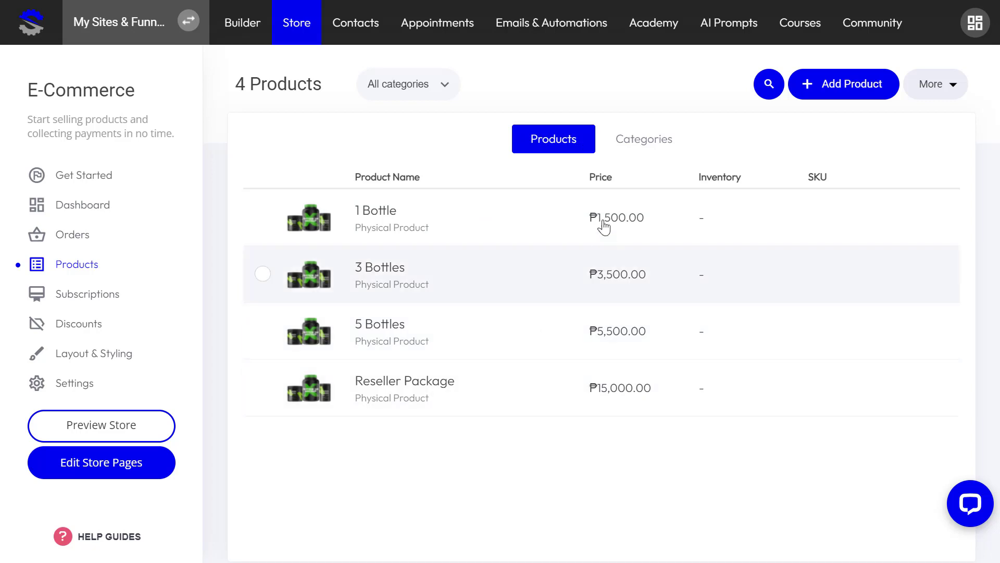
left_click(836, 96)
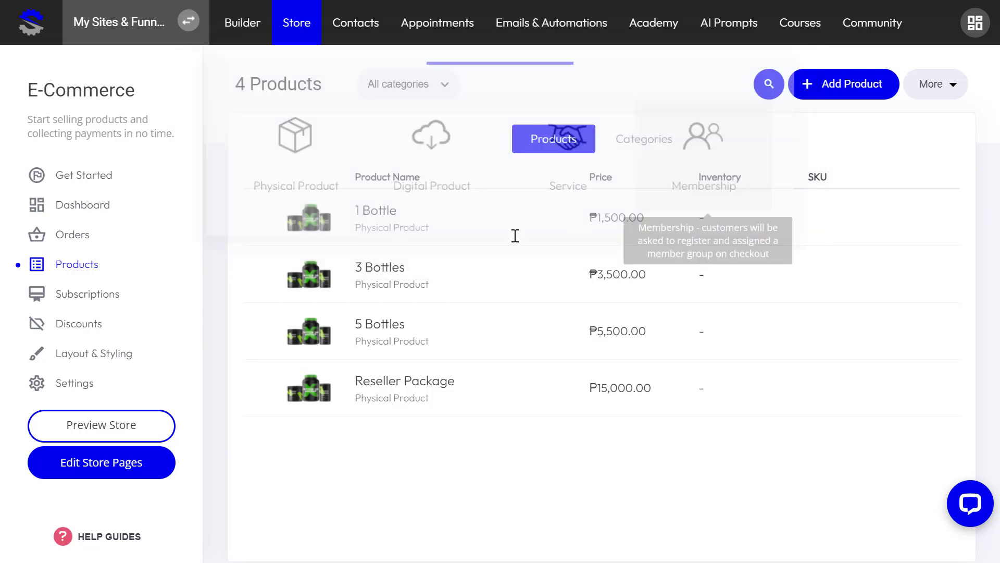
left_click(401, 228)
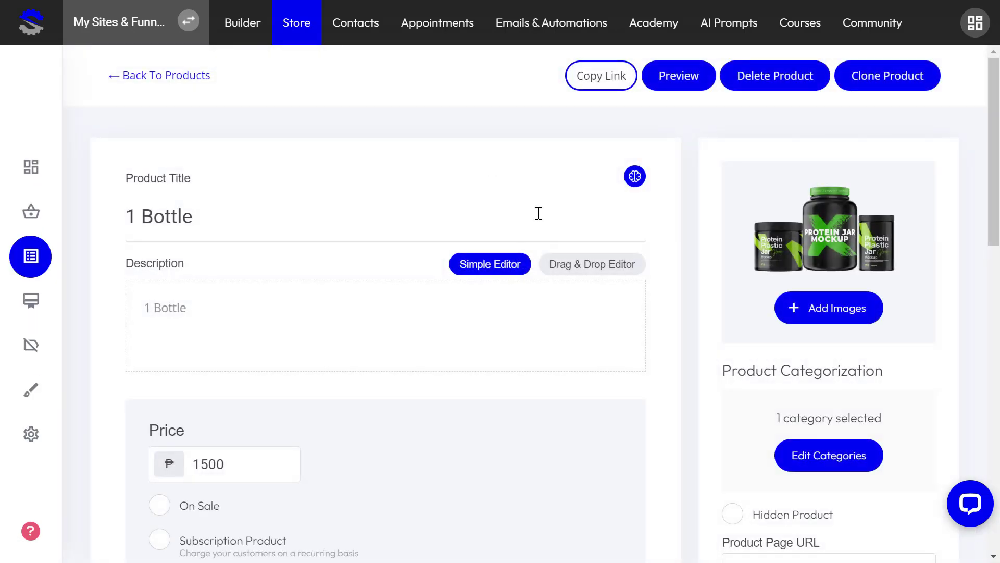
scroll(508, 375, "down", 9)
scroll(500, 370, "up", 9)
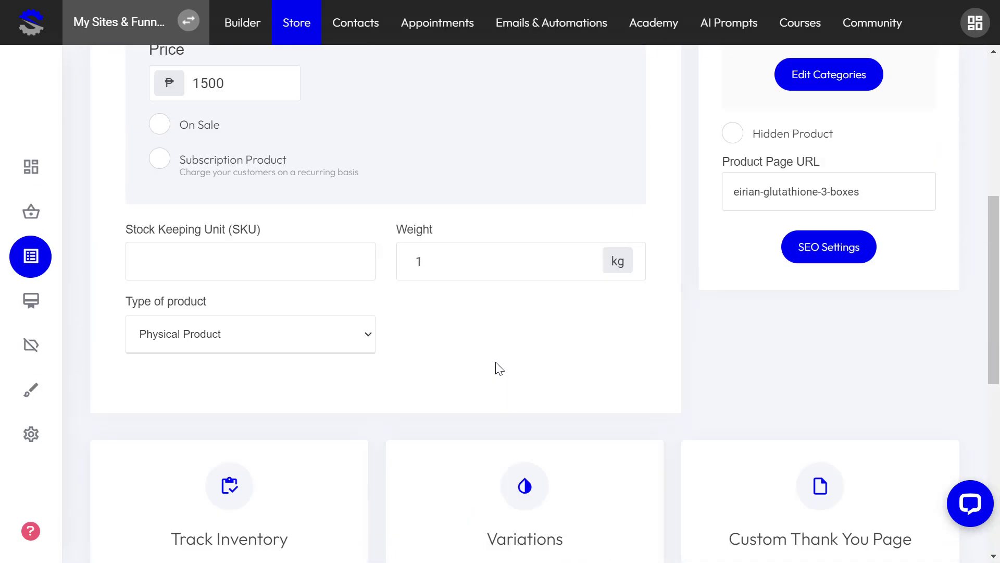
scroll(308, 223, "down", 3)
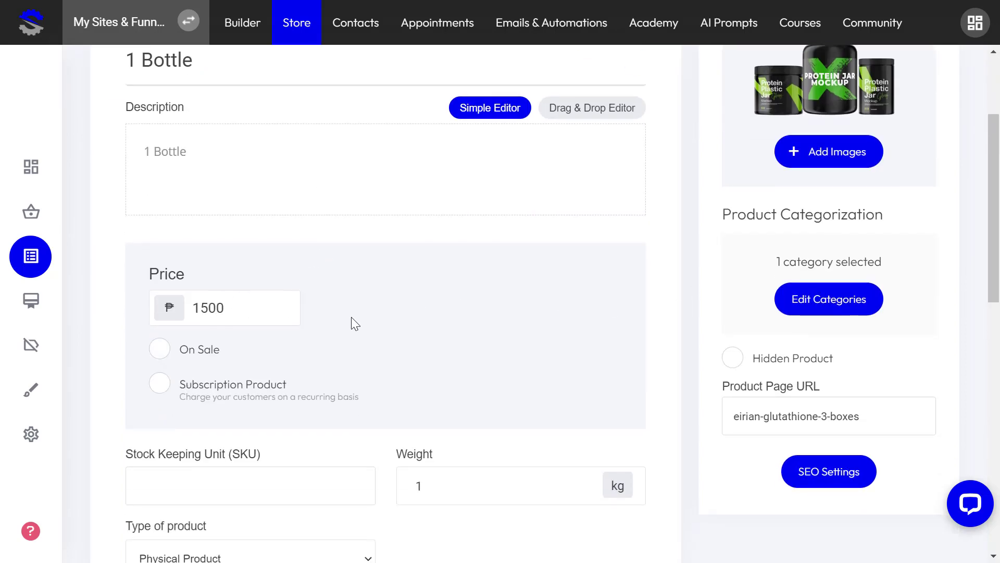
left_click(158, 383)
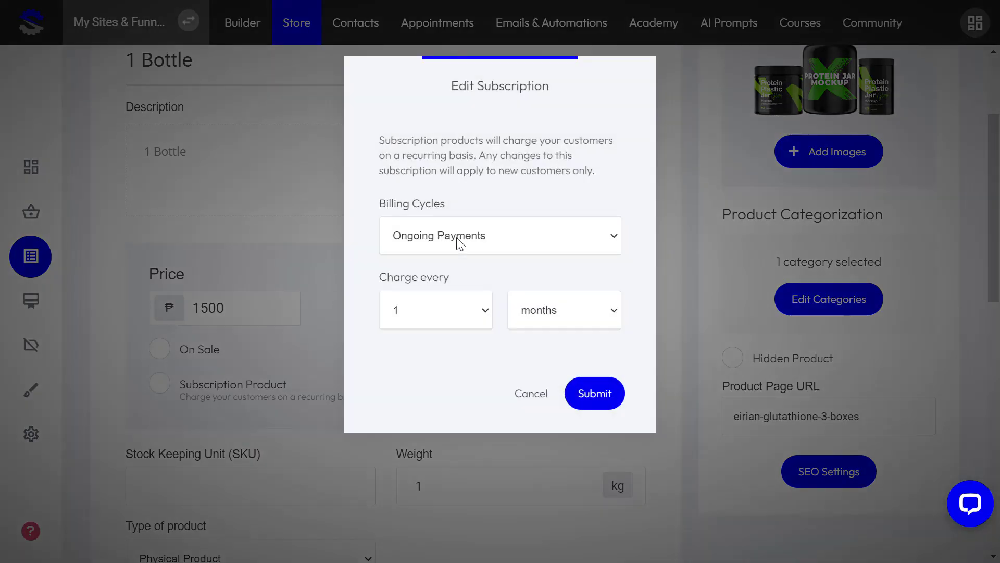
Step: Keep 1 Bottle's subscription at Ongoing Payments charged every 1 month and submit it
left_click(460, 241)
left_click(451, 240)
left_click(451, 241)
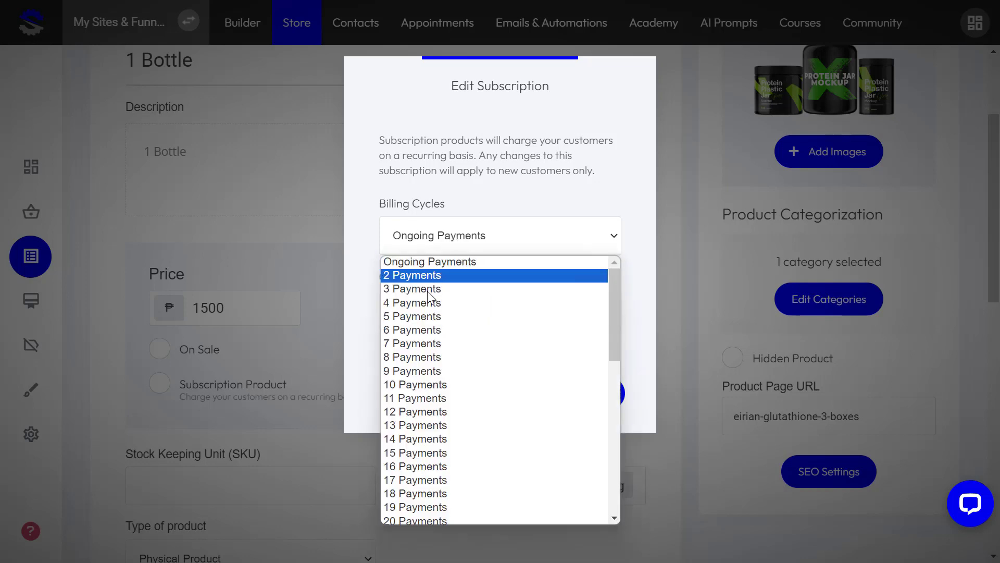
left_click(426, 295)
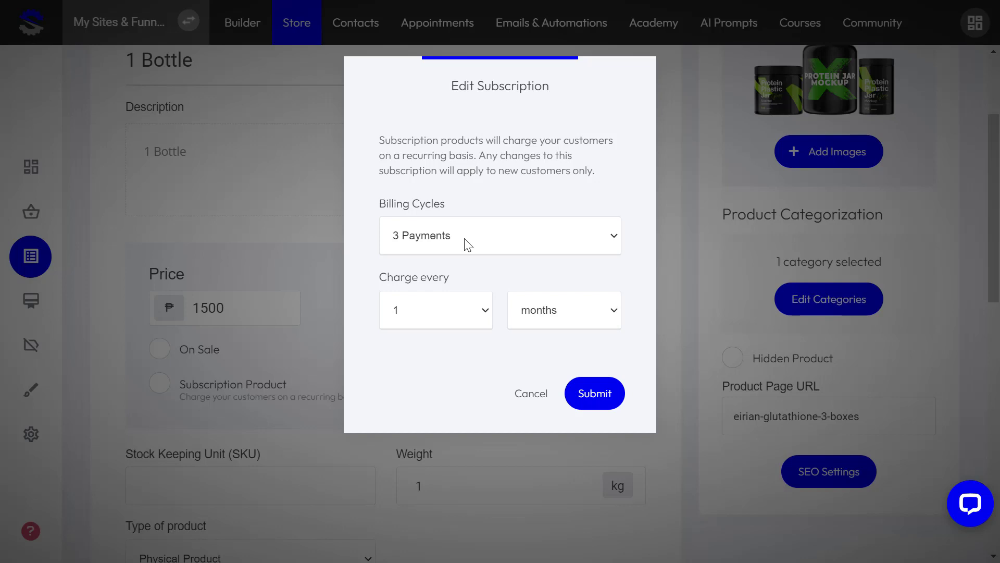
left_click(468, 245)
left_click(464, 262)
left_click(547, 312)
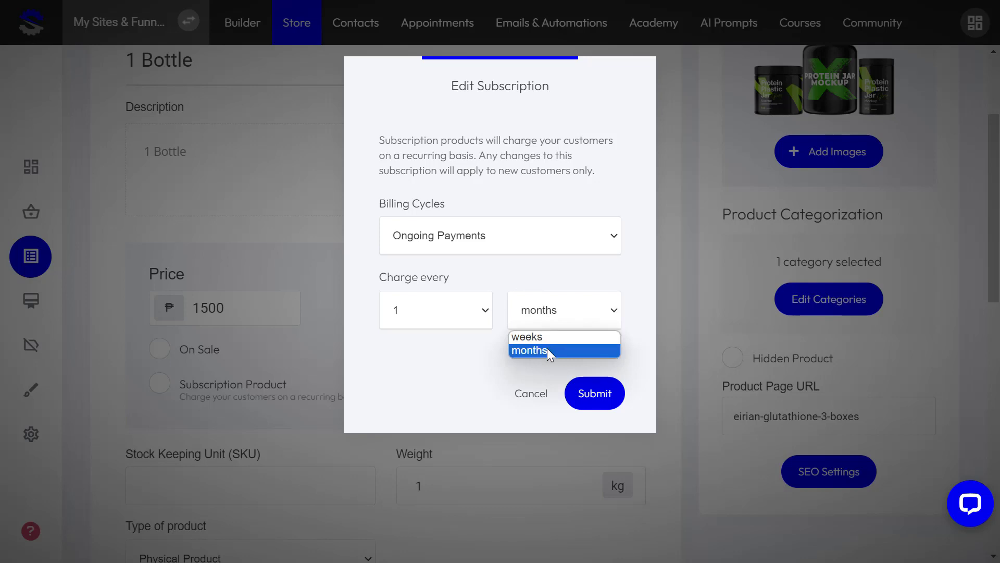
left_click(532, 263)
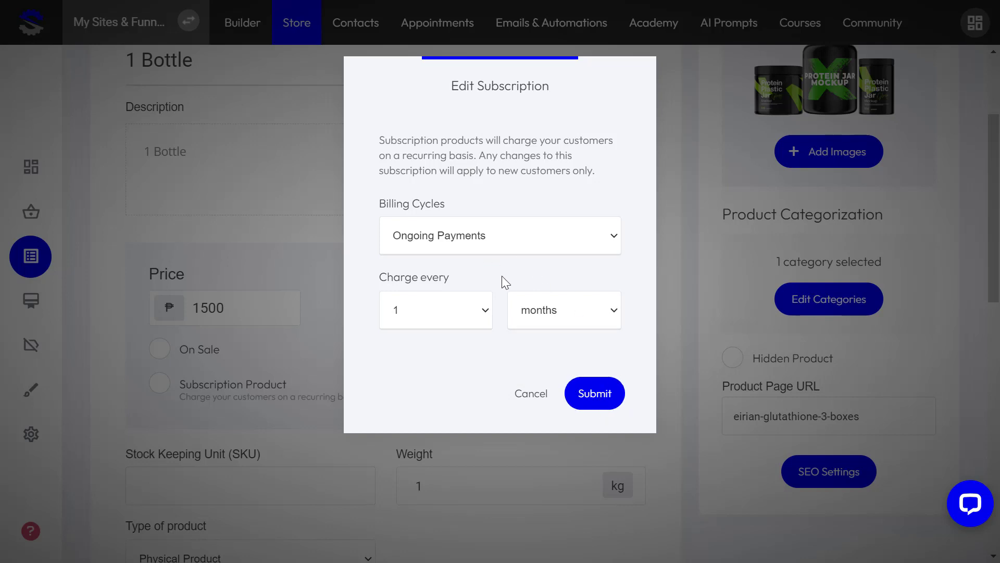
left_click(597, 400)
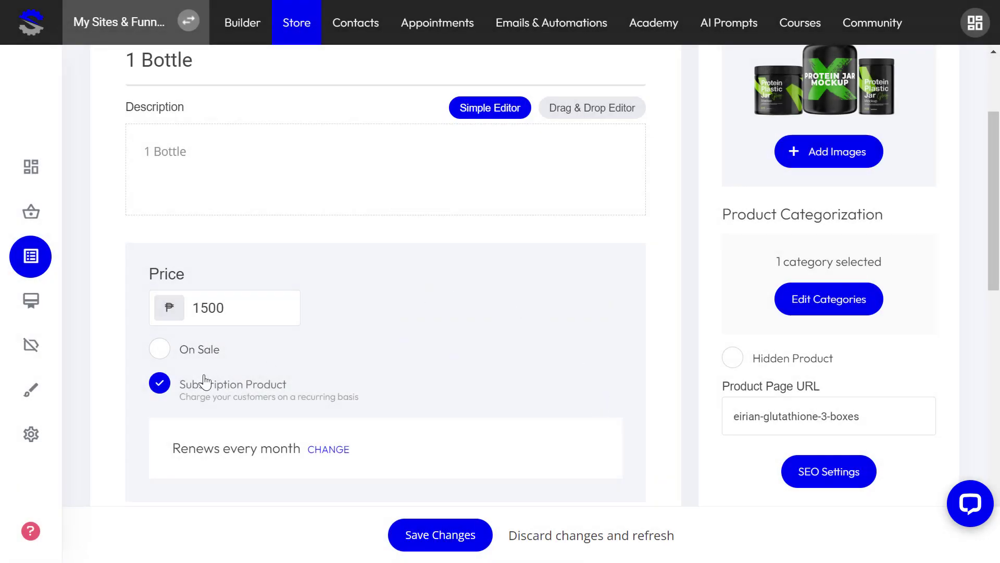
Step: Save the 1 Bottle product changes
scroll(261, 388, "down", 5)
scroll(336, 389, "up", 5)
scroll(343, 384, "down", 5)
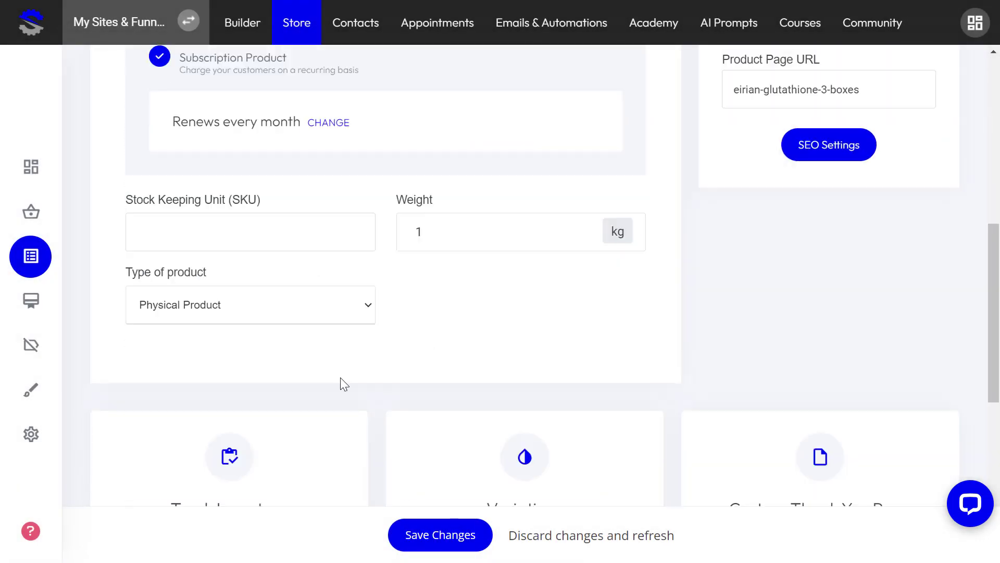
scroll(339, 384, "down", 5)
scroll(417, 527, "up", 10)
left_click(440, 535)
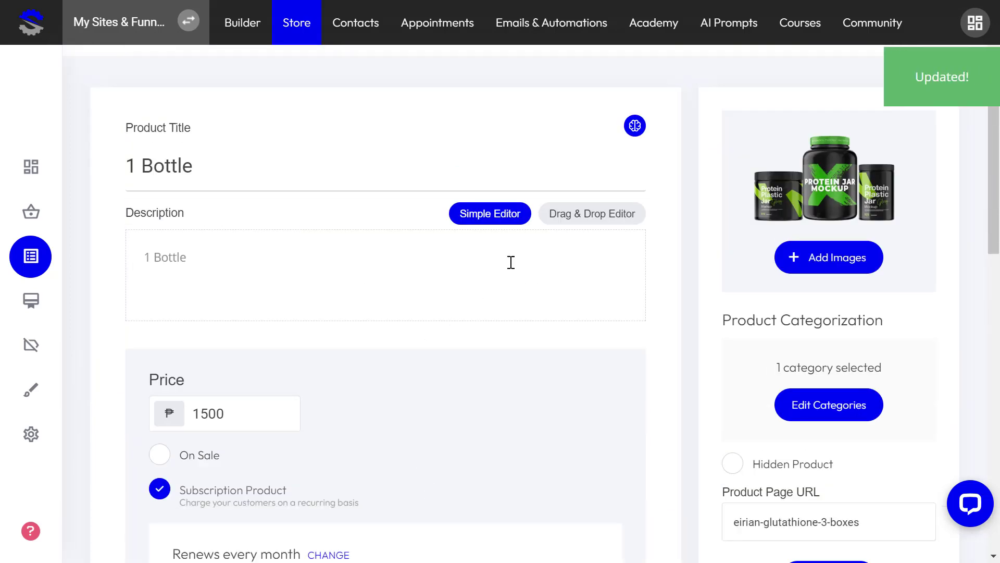
scroll(157, 130, "up", 2)
Step: Make 3 Bottles a subscription product charged every 3 months and save it
left_click(163, 73)
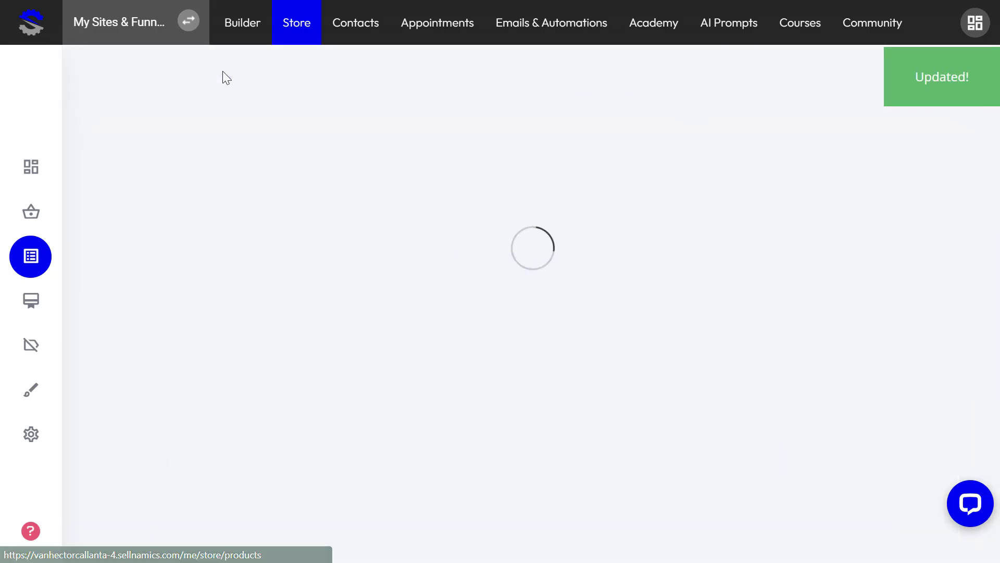
left_click(371, 282)
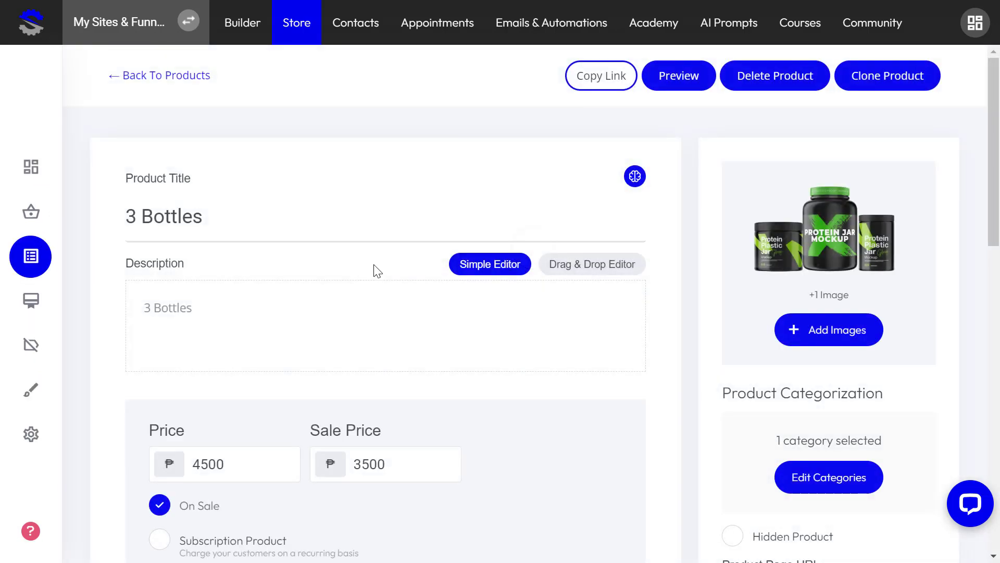
scroll(388, 263, "down", 5)
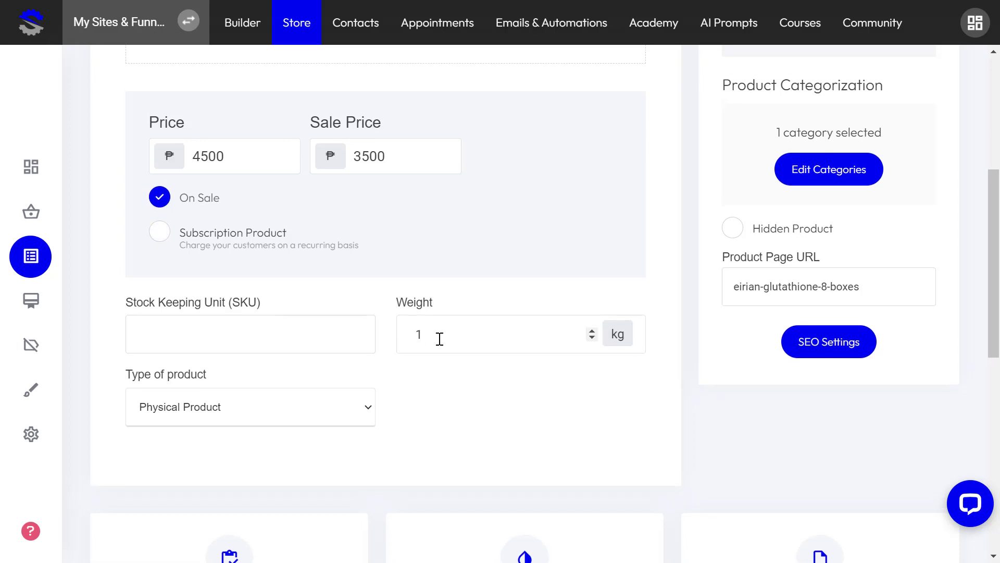
scroll(441, 339, "up", 5)
scroll(764, 270, "down", 5)
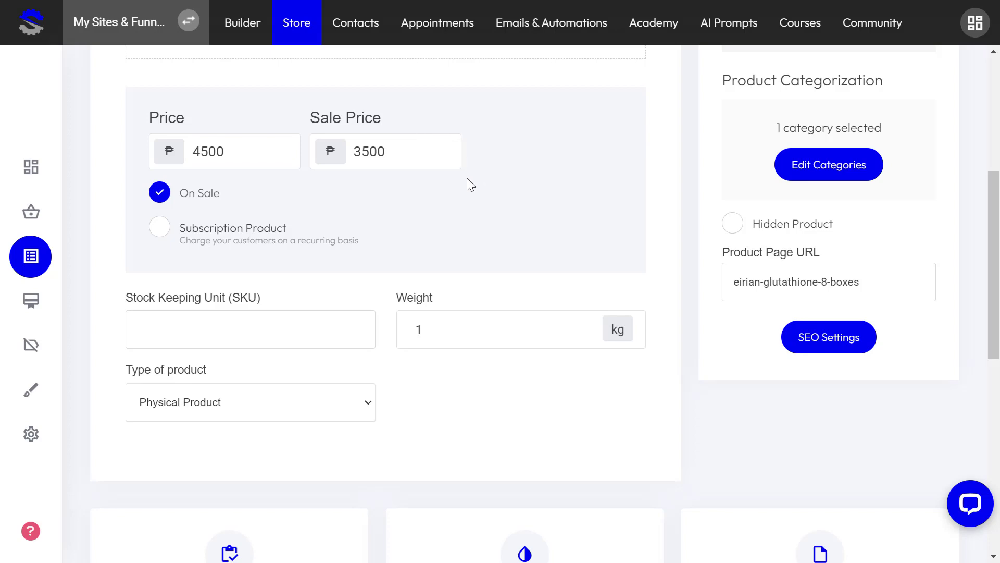
left_click(255, 236)
left_click(484, 311)
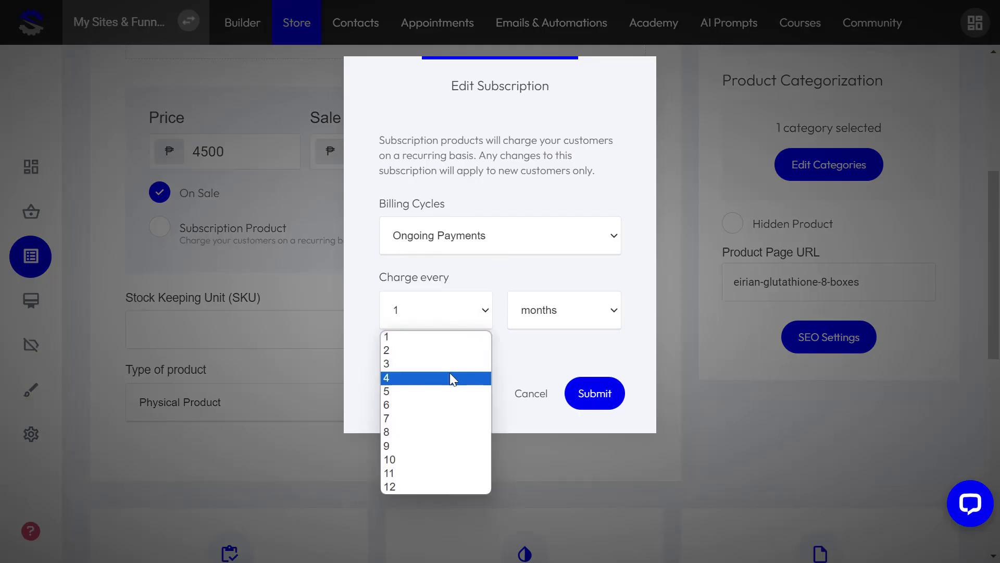
left_click(457, 364)
left_click(604, 397)
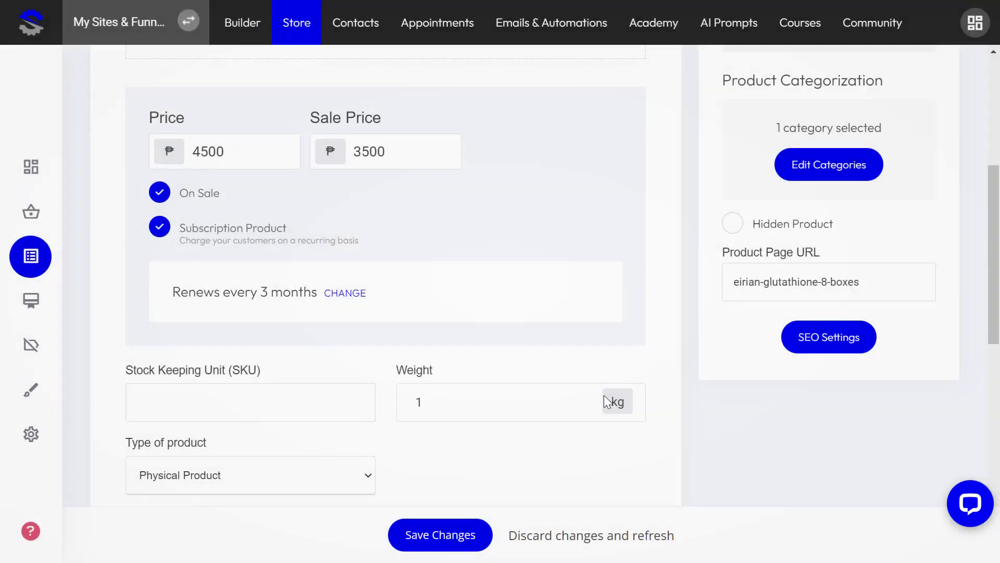
left_click(427, 531)
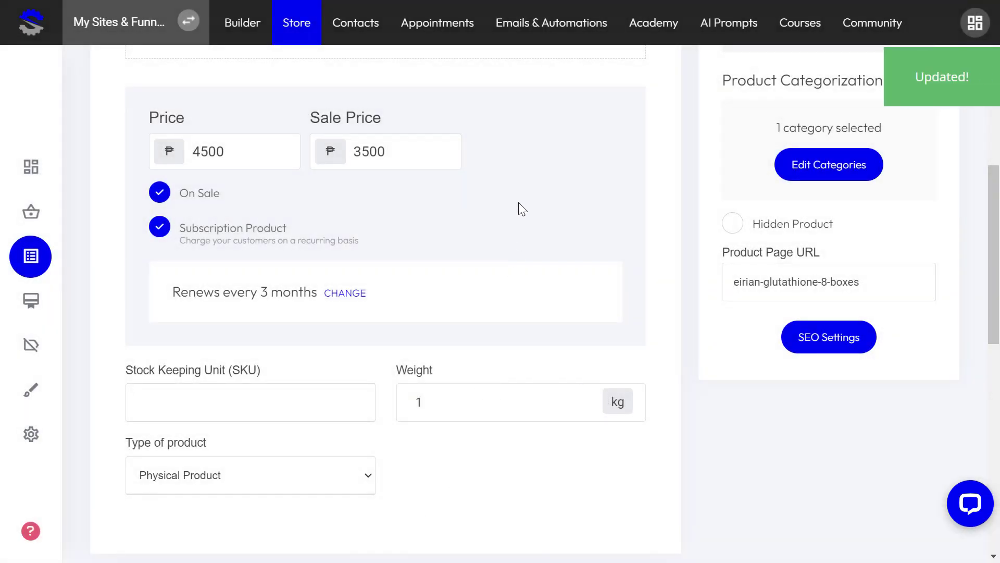
scroll(518, 203, "up", 6)
Step: Make 5 Bottles a subscription charged every 5 months, save it, and return to the Builder
left_click(162, 78)
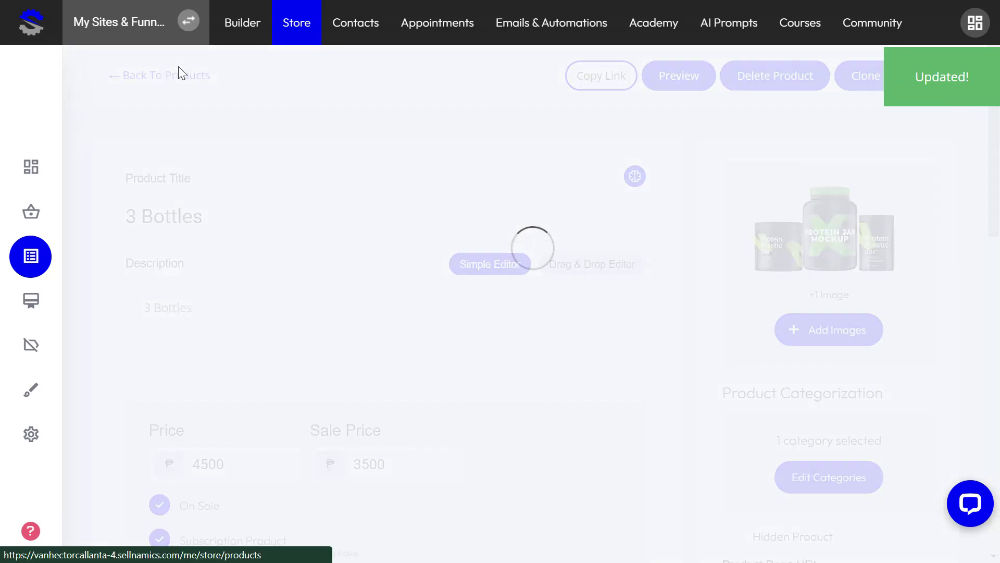
left_click(449, 342)
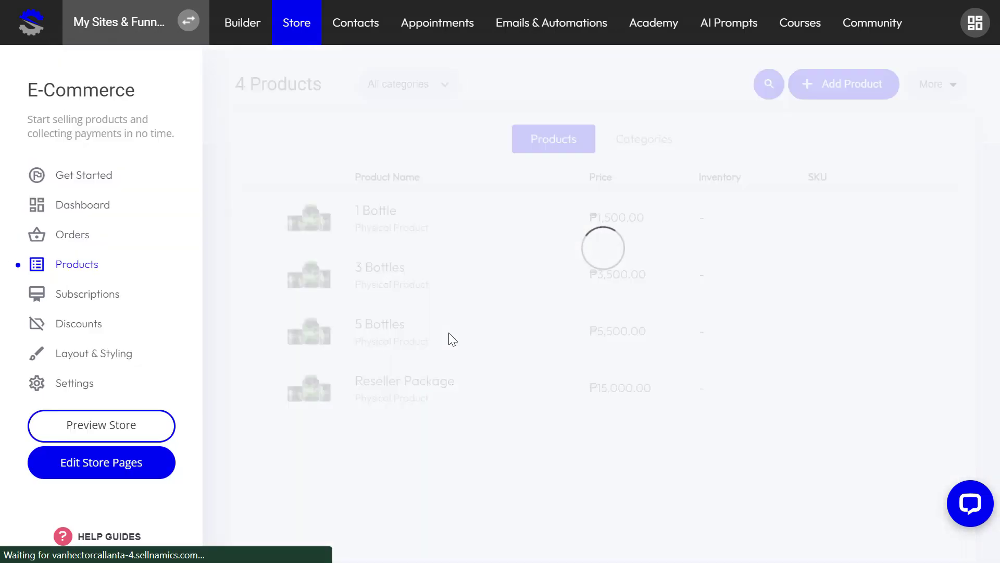
scroll(310, 307, "down", 5)
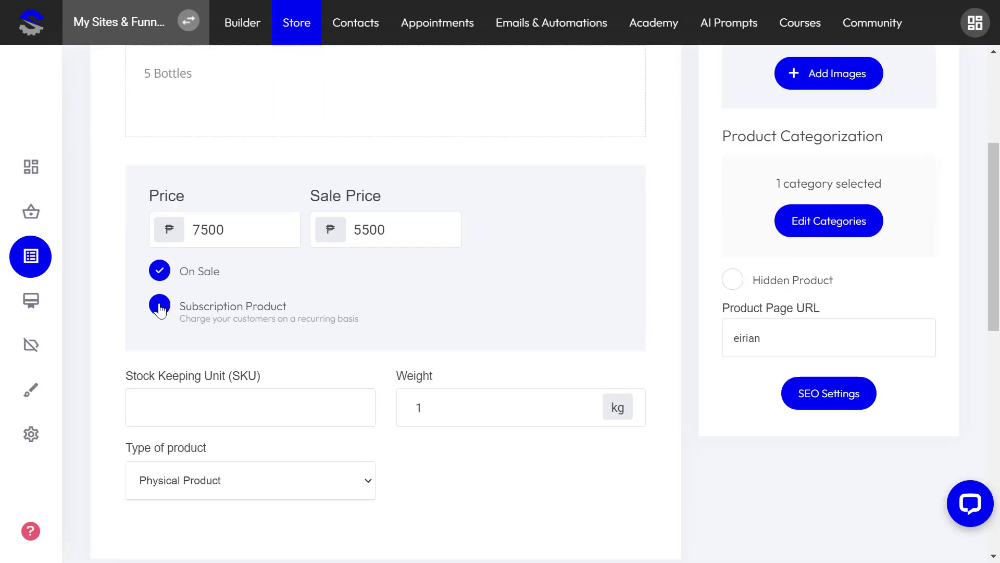
left_click(158, 305)
left_click(431, 322)
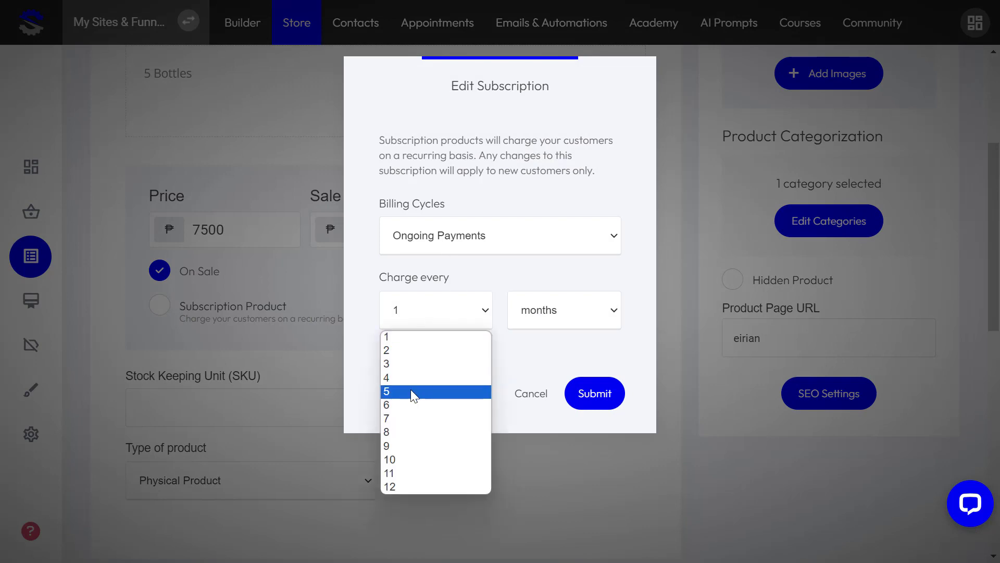
left_click(413, 391)
left_click(599, 397)
left_click(452, 535)
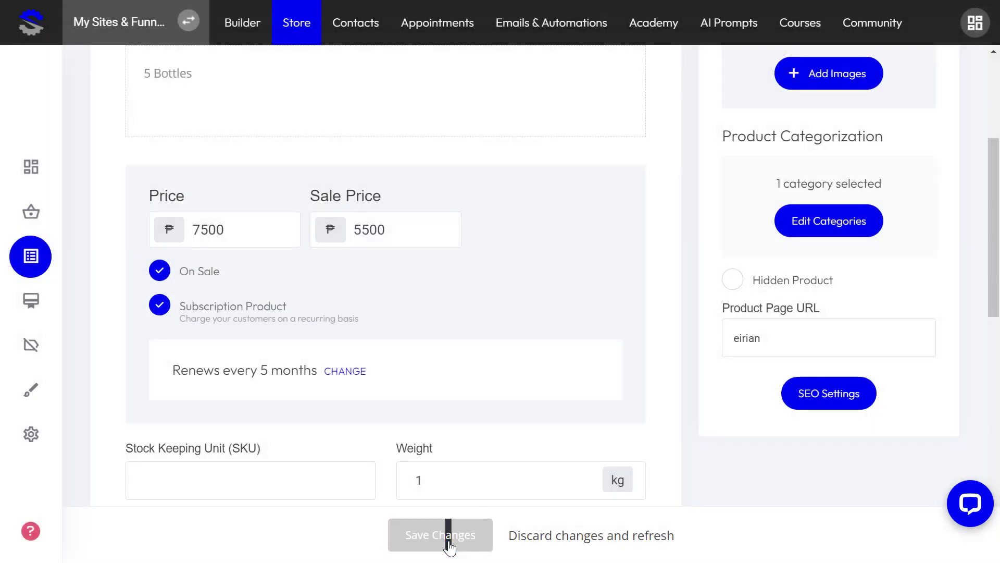
left_click(249, 30)
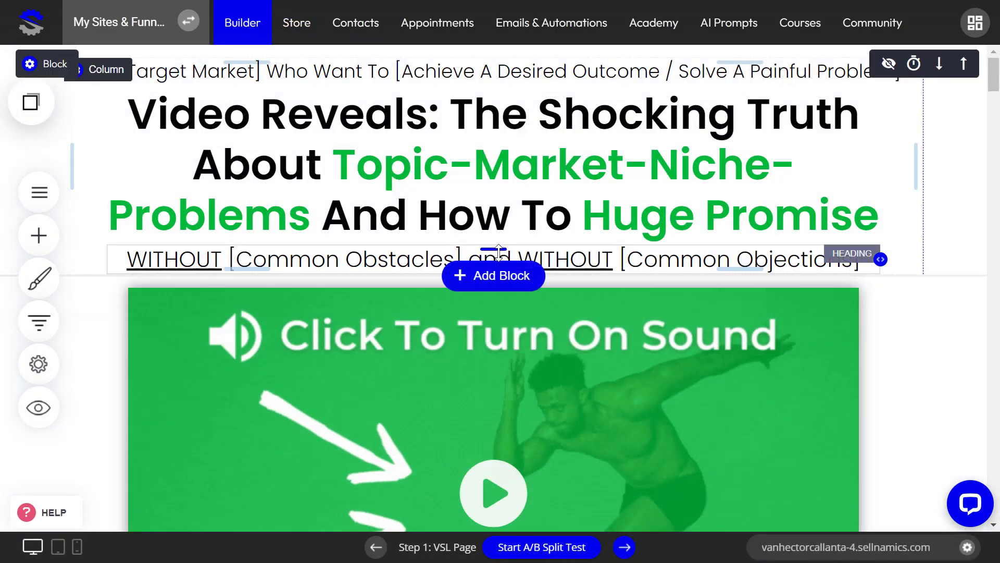
Step: Delete the Reseller Upsell step from the funnel's Checkout Order Form via its gear menu
left_click(39, 321)
scroll(391, 315, "down", 3)
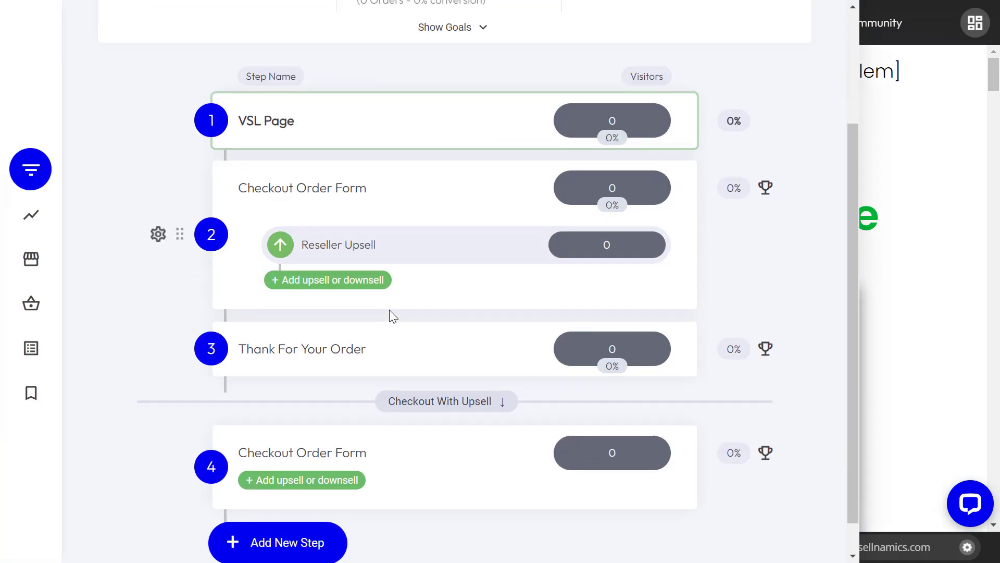
scroll(383, 322, "up", 3)
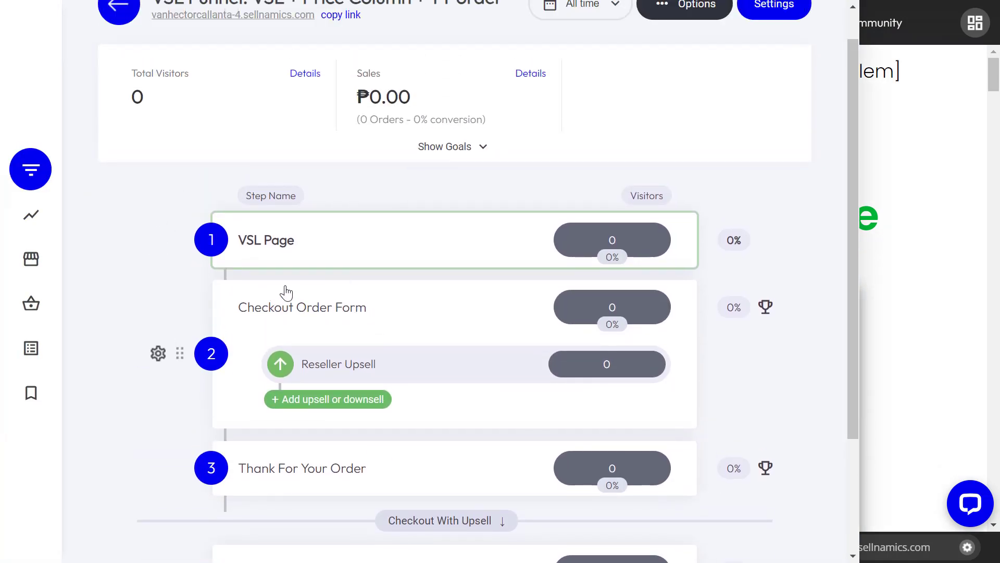
scroll(286, 290, "up", 2)
scroll(287, 301, "down", 3)
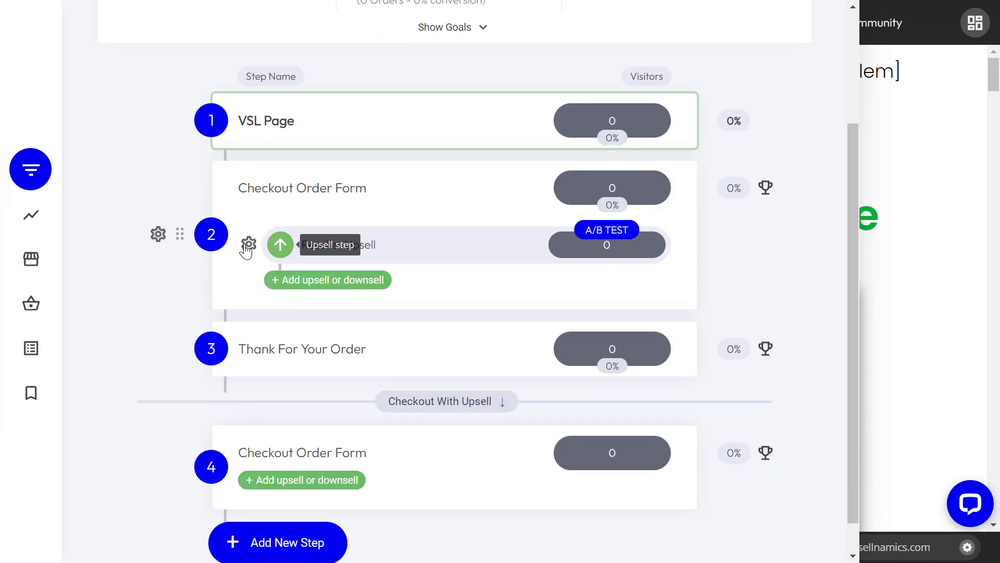
scroll(220, 345, "down", 1)
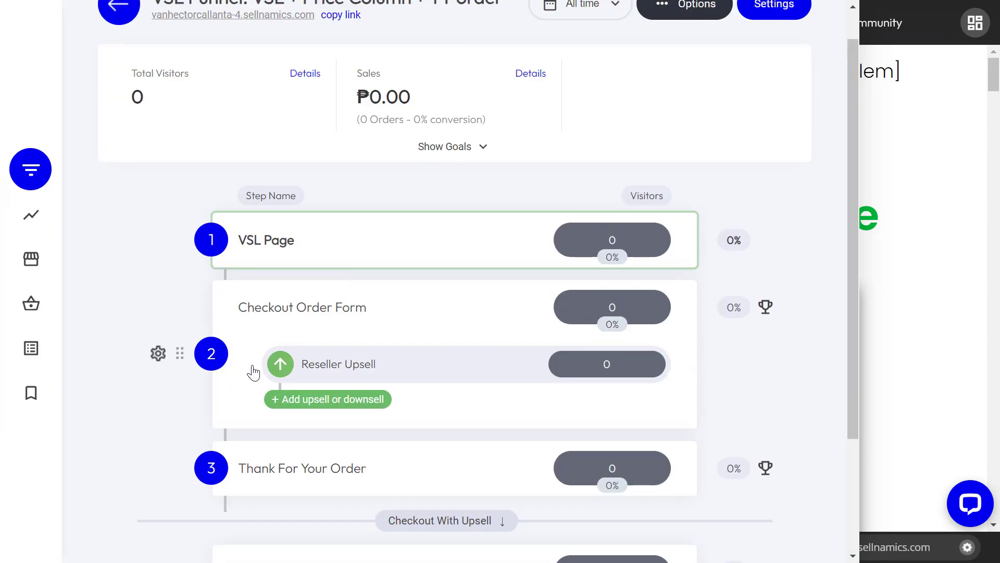
mouse_move(359, 371)
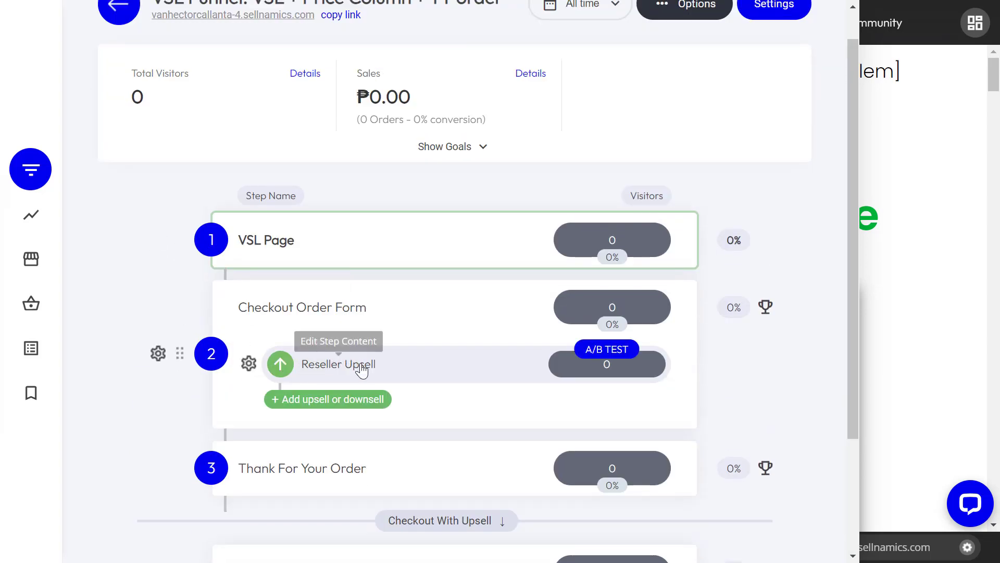
right_click(249, 366)
left_click(249, 365)
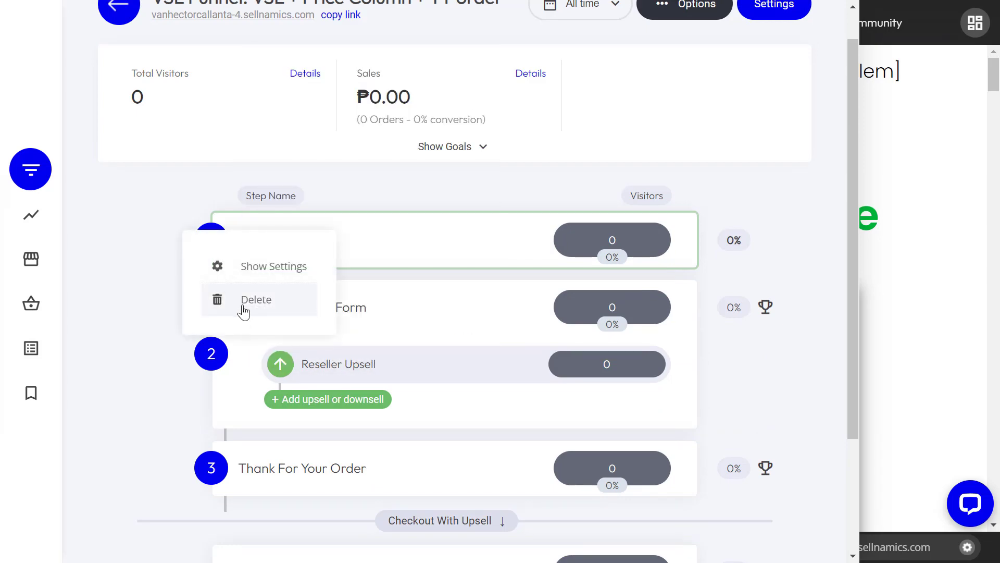
left_click(243, 310)
left_click(545, 338)
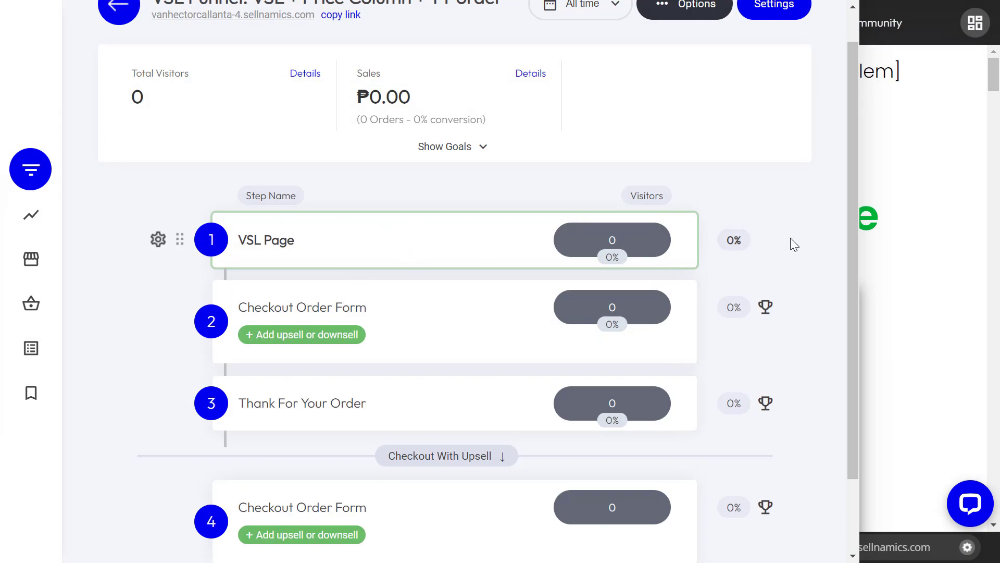
Step: Link the 1 Bottle ORDER NOW button to add 1 Bottle to cart and go to the next step, then save
scroll(968, 365, "down", 20)
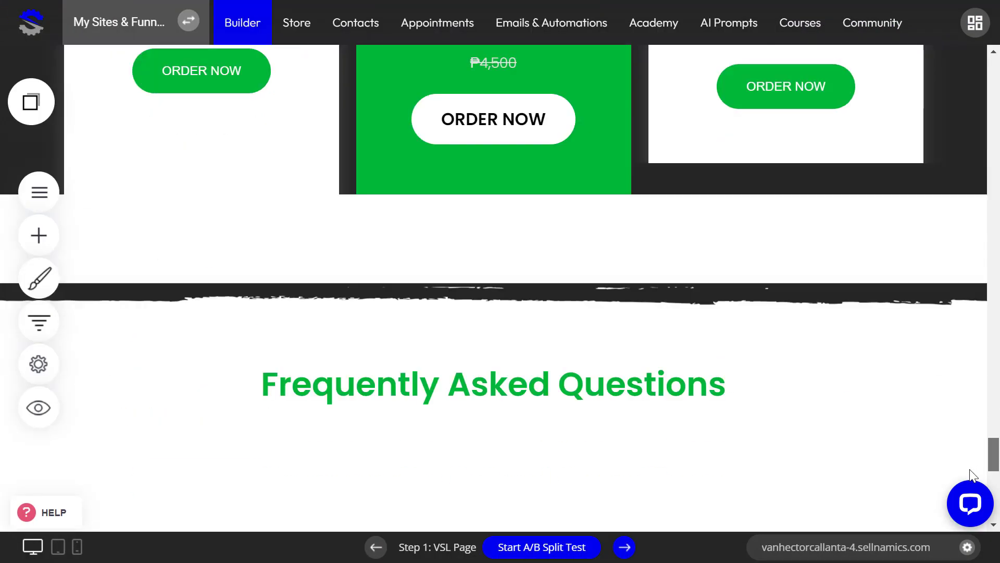
scroll(971, 425, "up", 5)
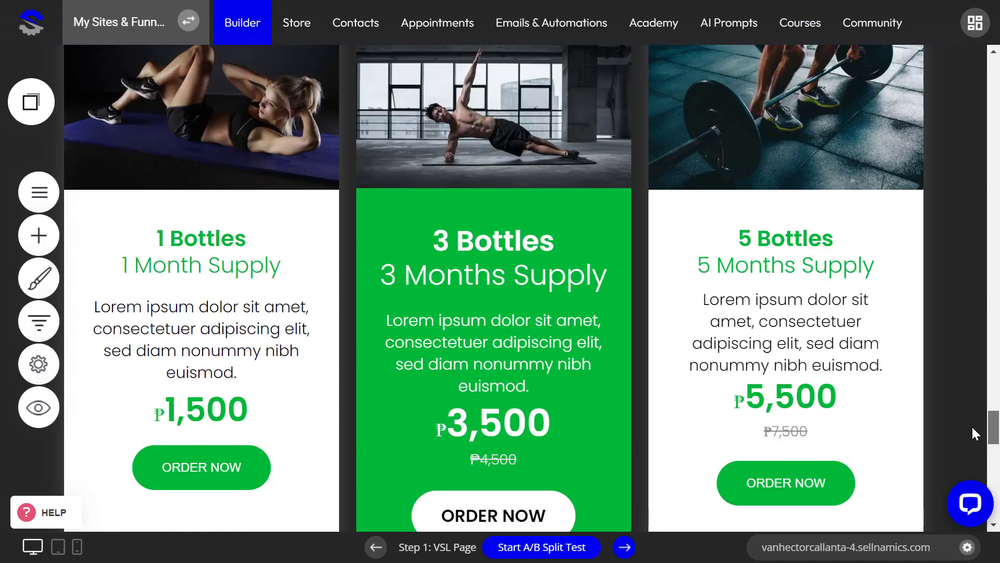
left_click(177, 464)
left_click(127, 423)
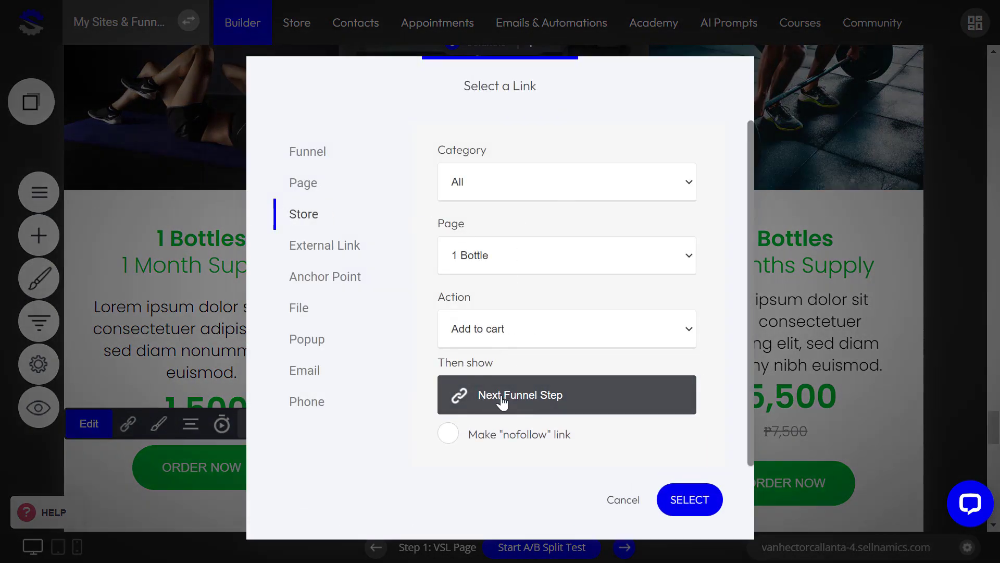
left_click(625, 501)
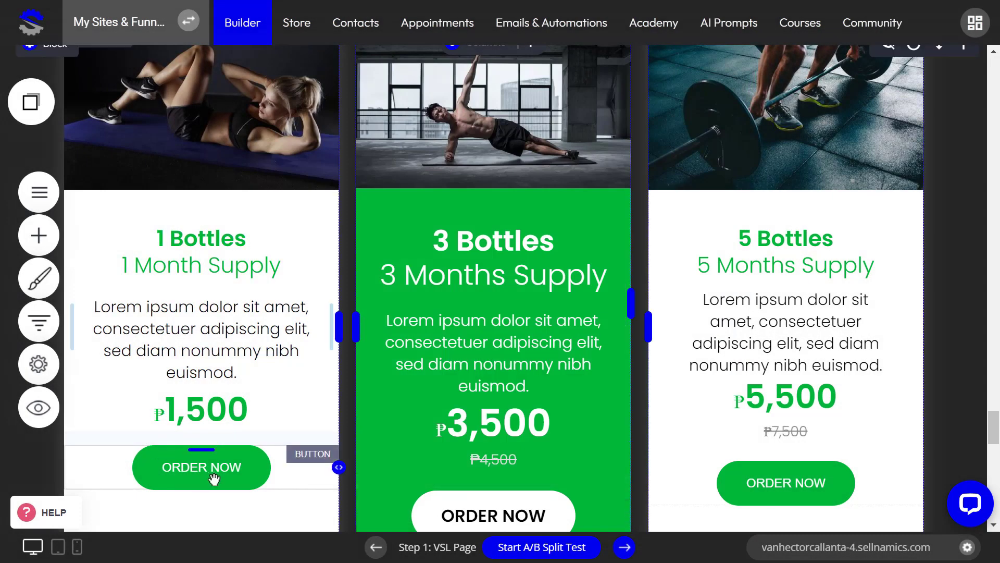
left_click(214, 468)
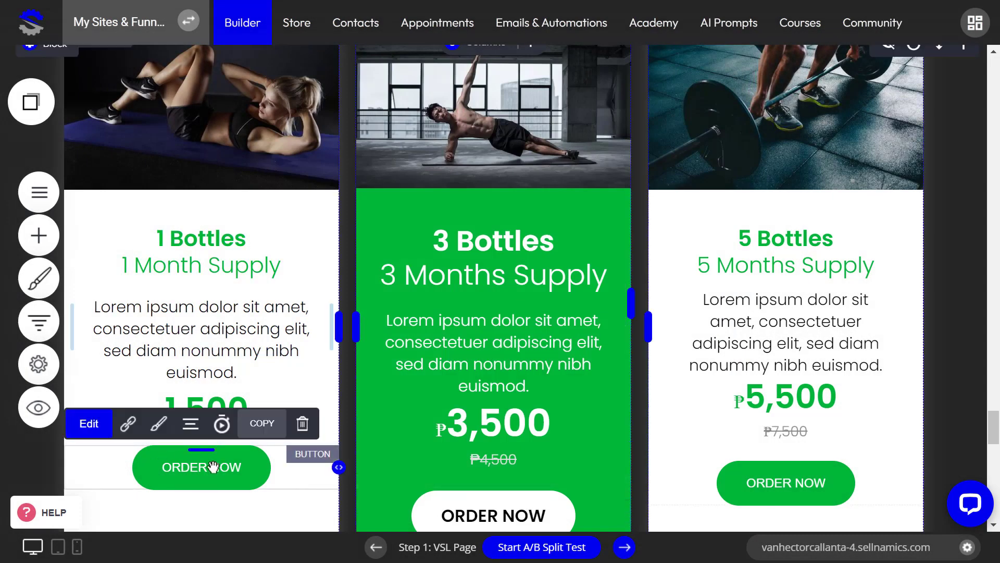
left_click(128, 423)
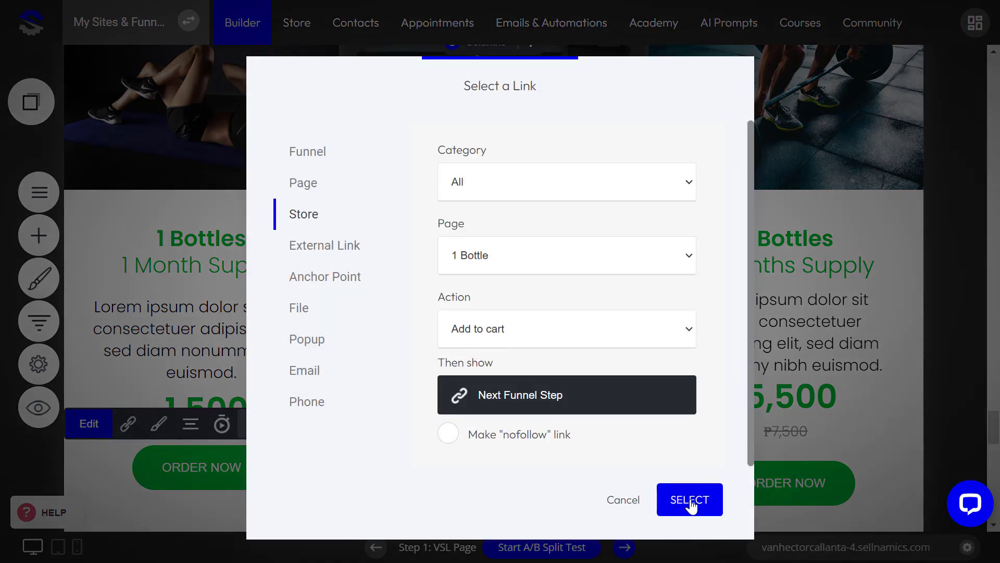
left_click(689, 500)
scroll(469, 375, "down", 3)
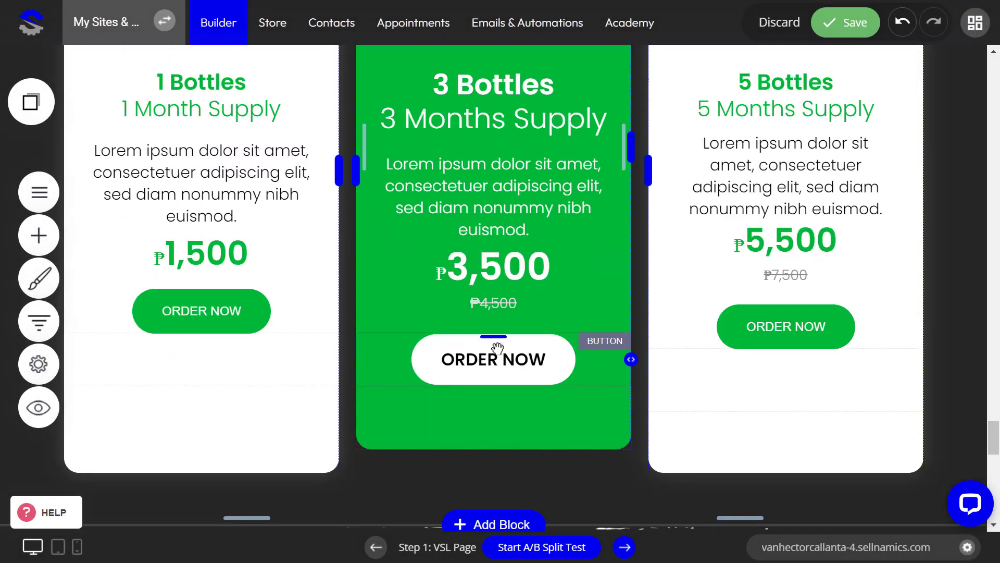
left_click_drag(497, 348, 477, 350)
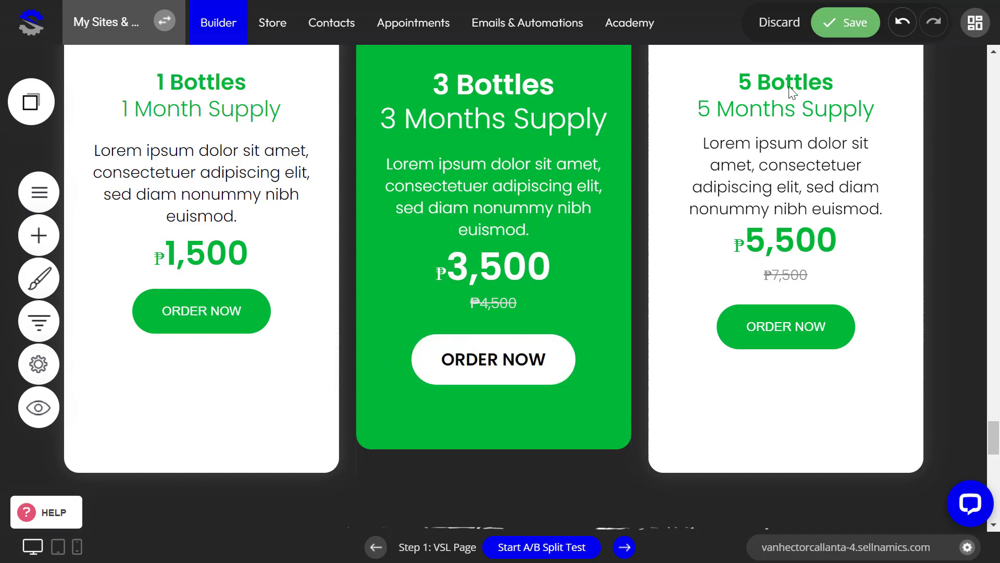
left_click(854, 24)
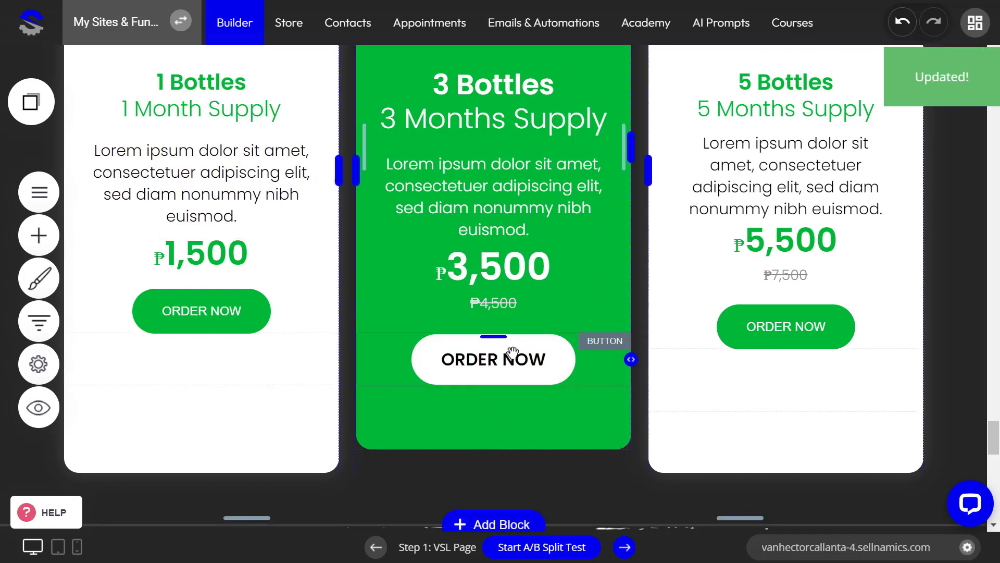
Step: Link the 3 Bottles ORDER NOW button to add 3 Bottles to cart, then save
left_click(475, 356)
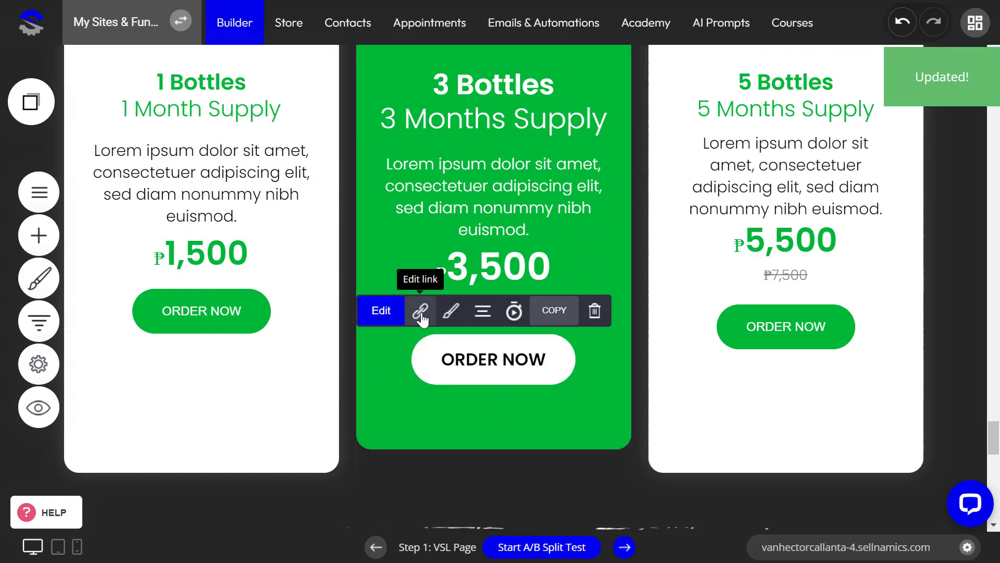
left_click(420, 313)
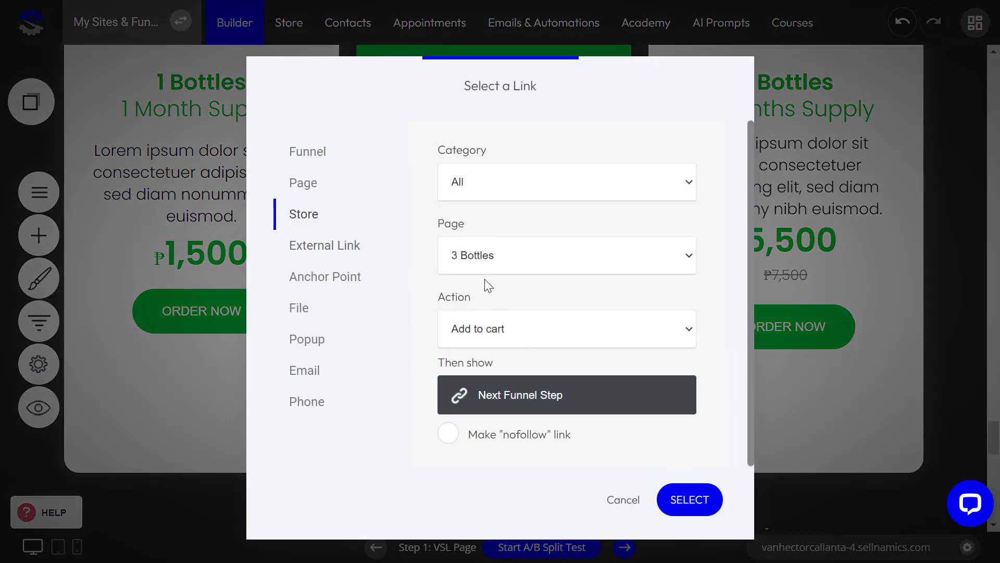
left_click(689, 500)
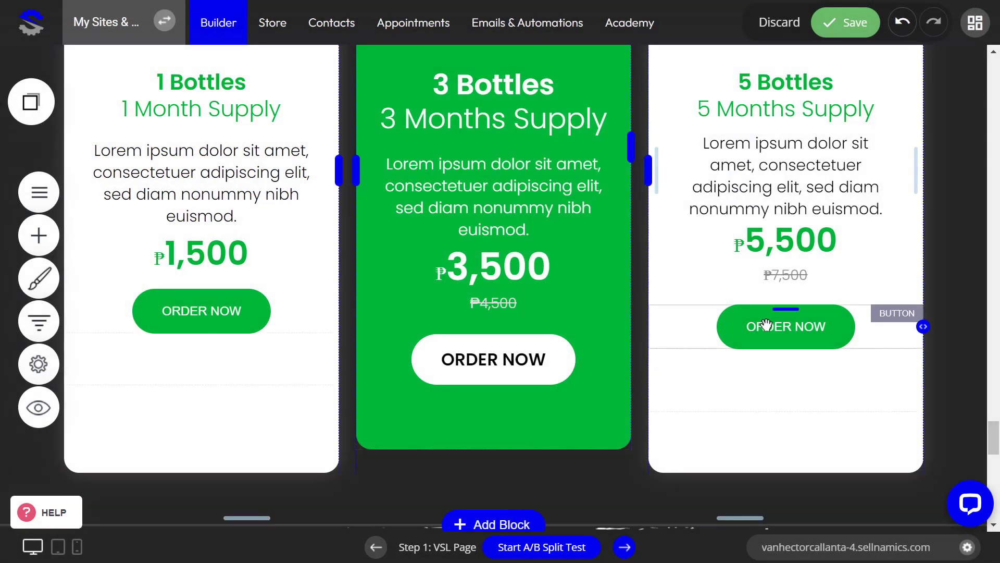
left_click(872, 23)
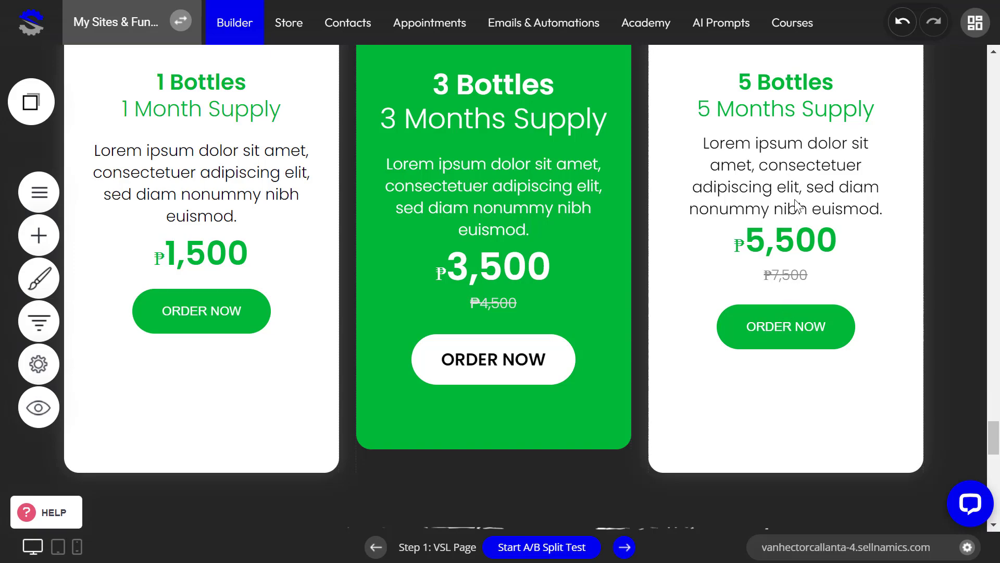
Step: Link the 5 Bottles ORDER NOW button to add 5 Bottles to cart, save, and open the funnel overview
left_click(712, 282)
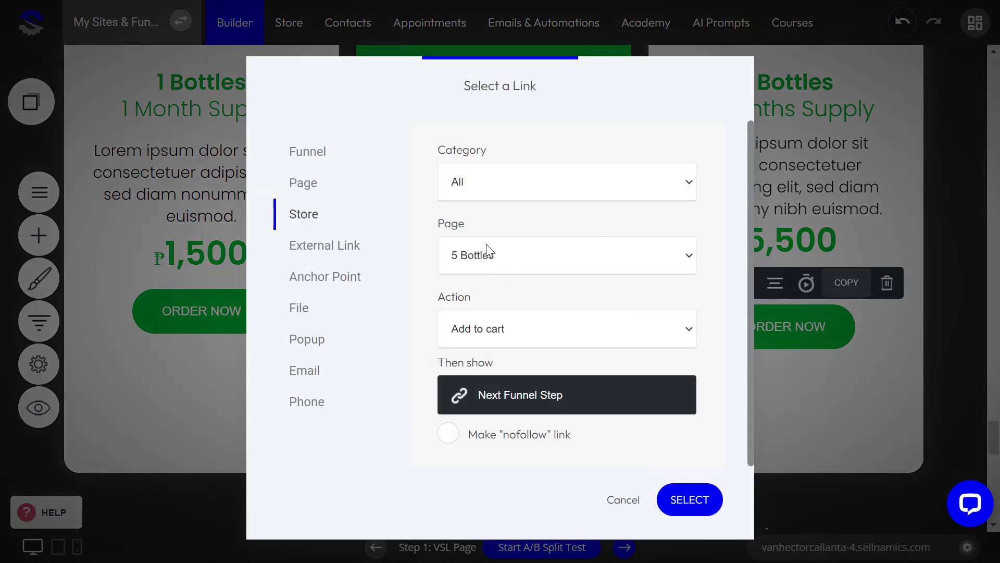
left_click(486, 247)
left_click(488, 255)
left_click(676, 500)
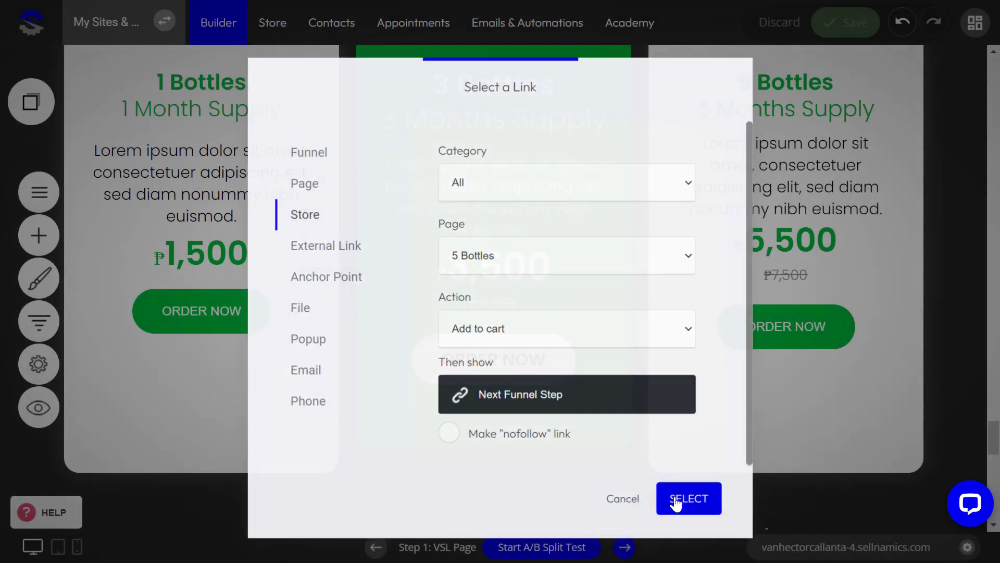
left_click(845, 23)
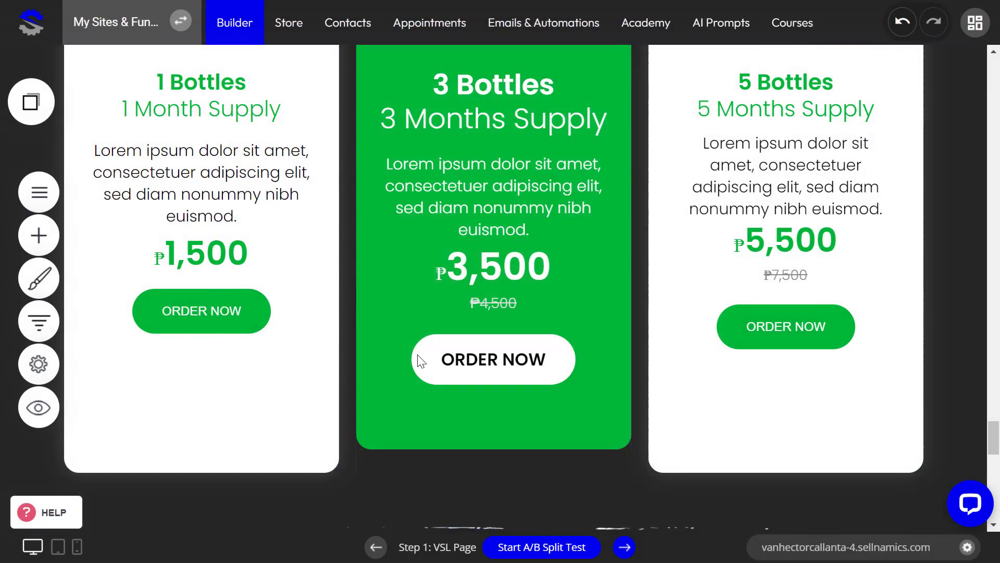
scroll(355, 367, "down", 1)
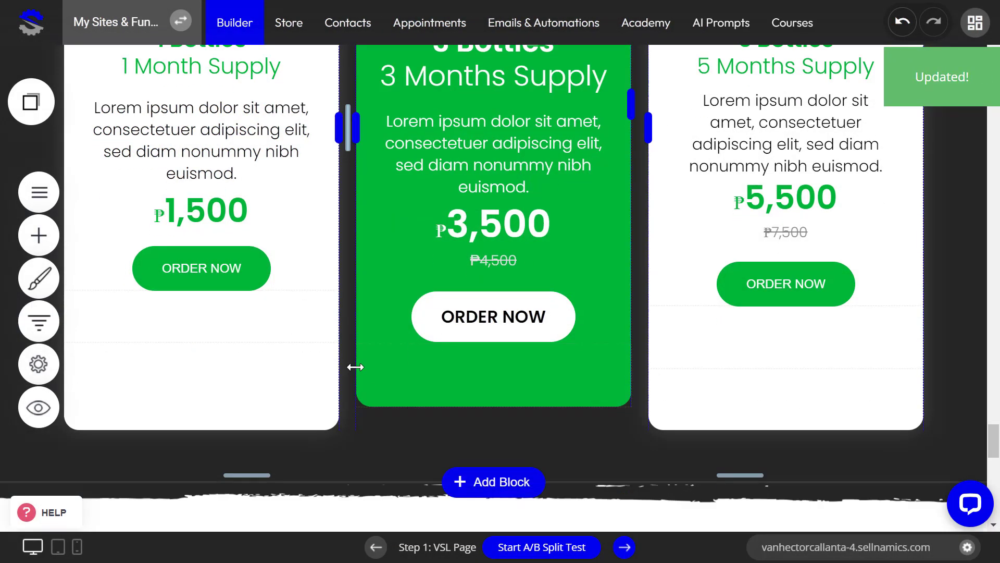
scroll(356, 367, "down", 7)
scroll(355, 364, "up", 8)
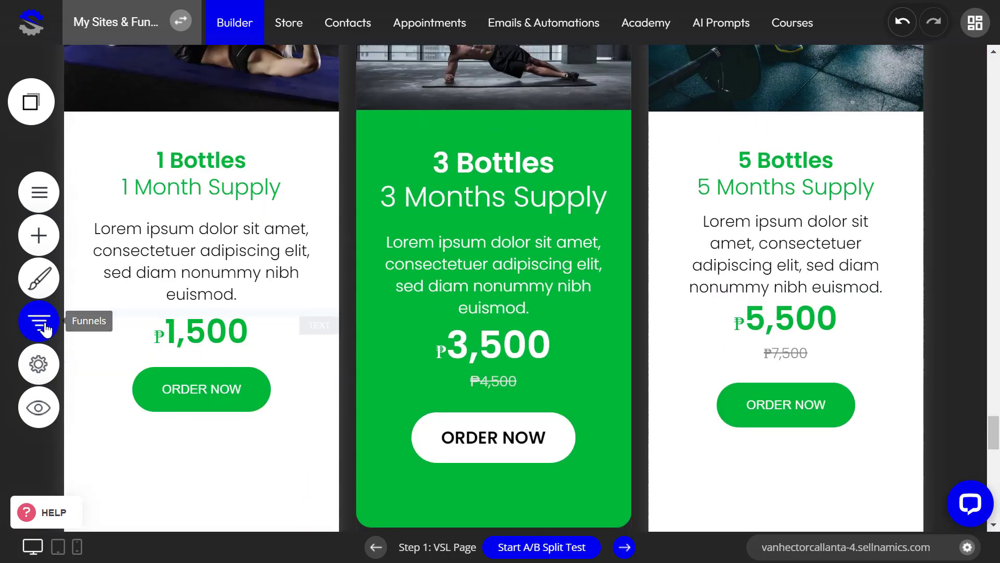
left_click(39, 321)
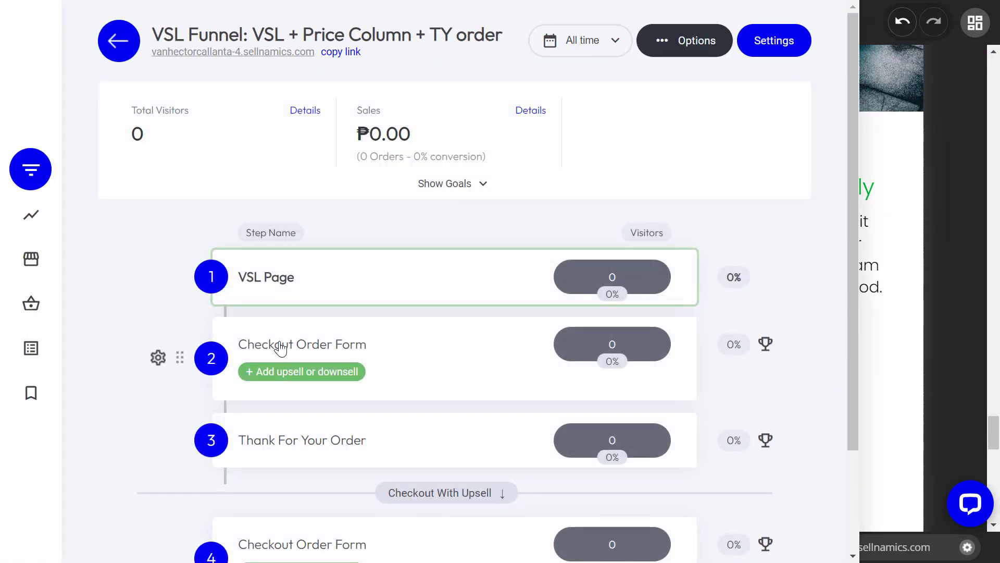
left_click(280, 346)
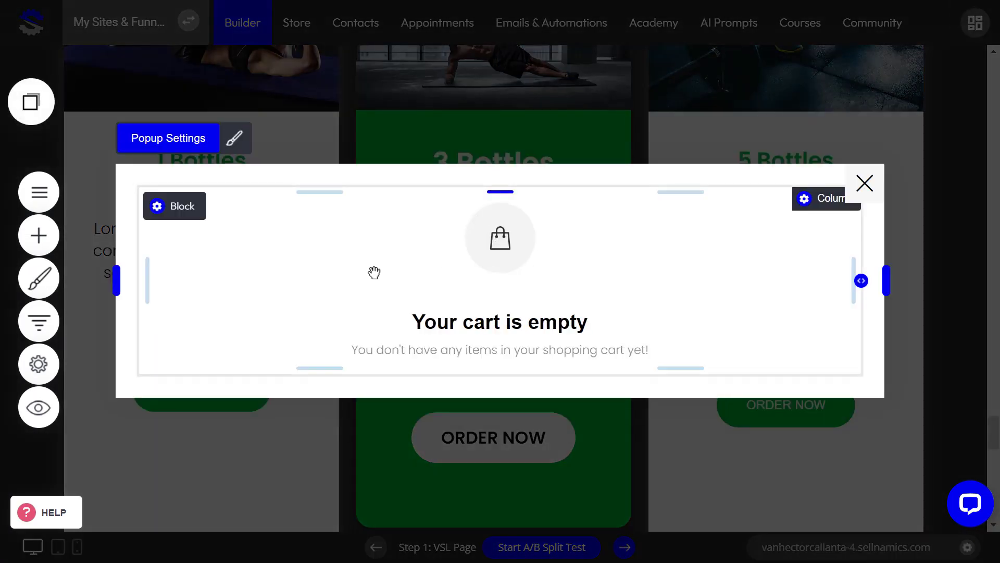
left_click(374, 272)
left_click(192, 182)
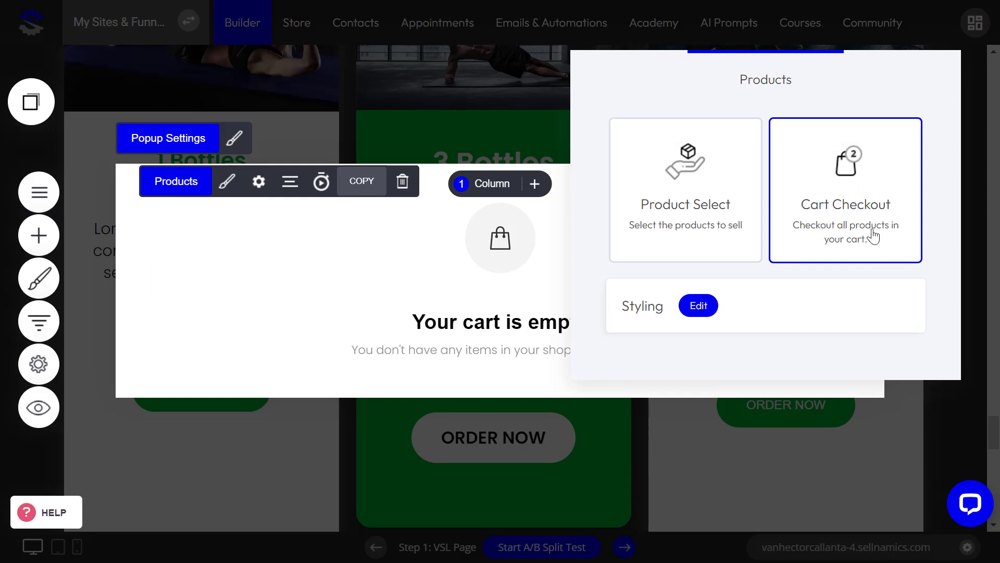
left_click(333, 300)
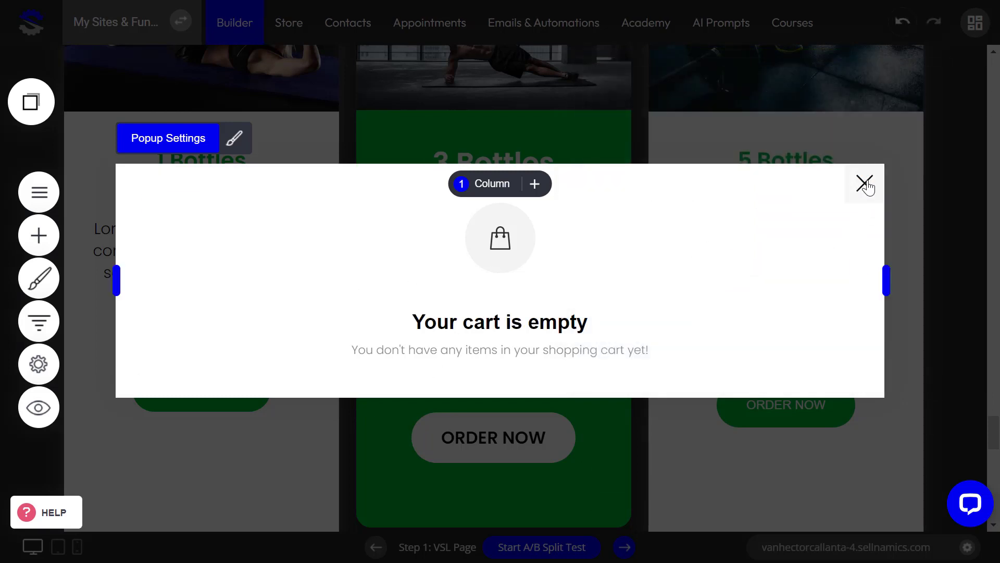
left_click(864, 184)
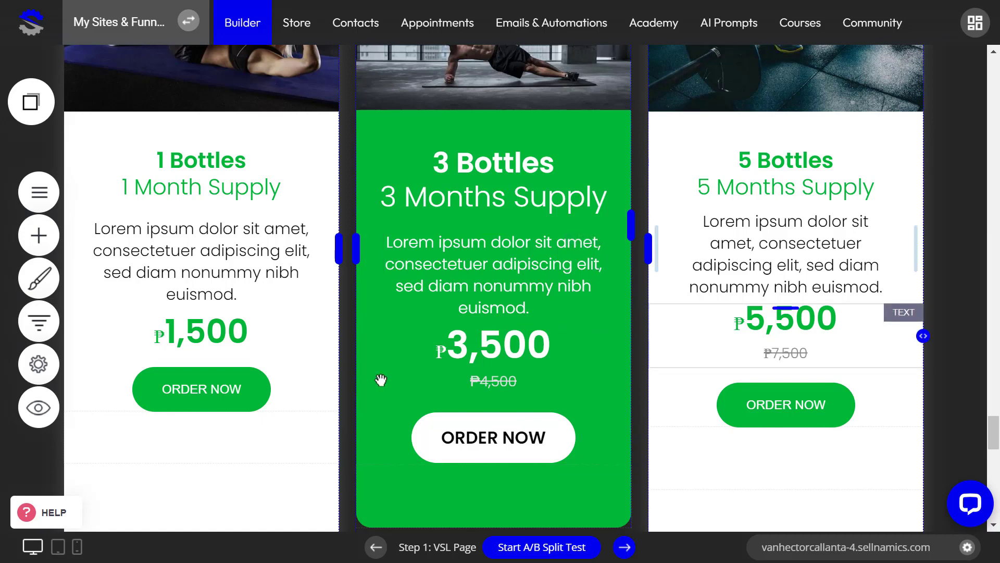
left_click(38, 364)
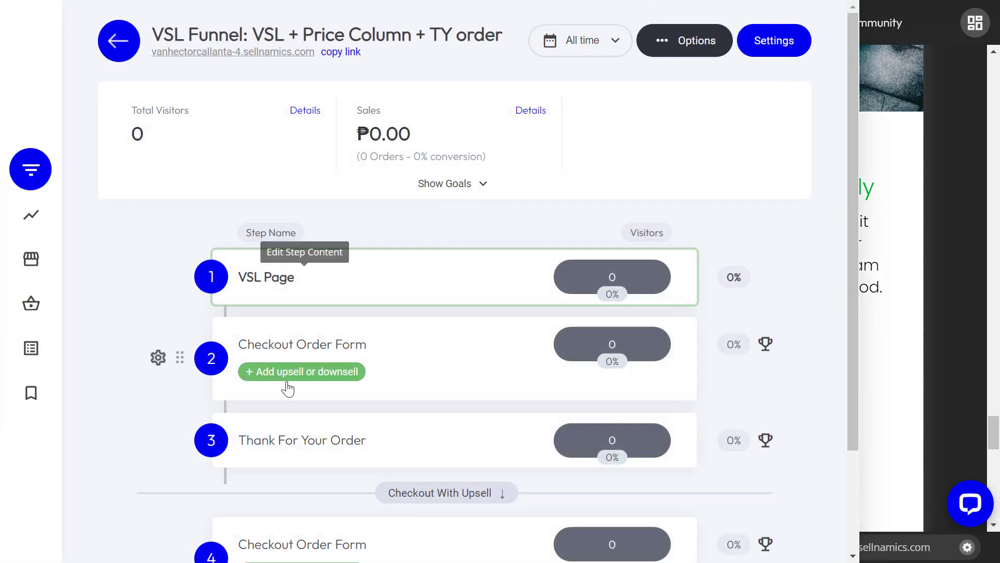
Step: Set the cart popup's Checkout Step Process to 1-Step Checkout and bring up its checkout settings
left_click(286, 341)
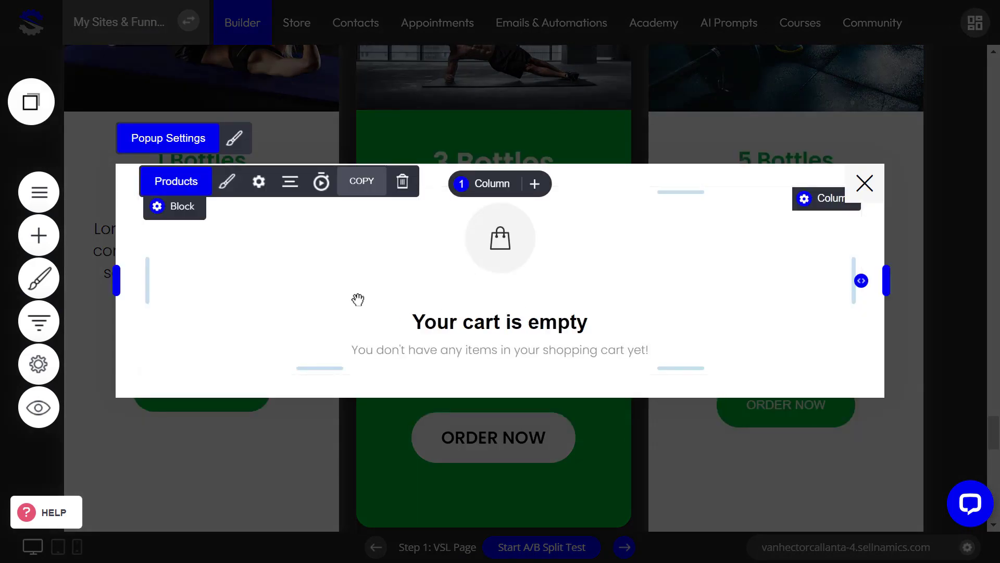
left_click(228, 182)
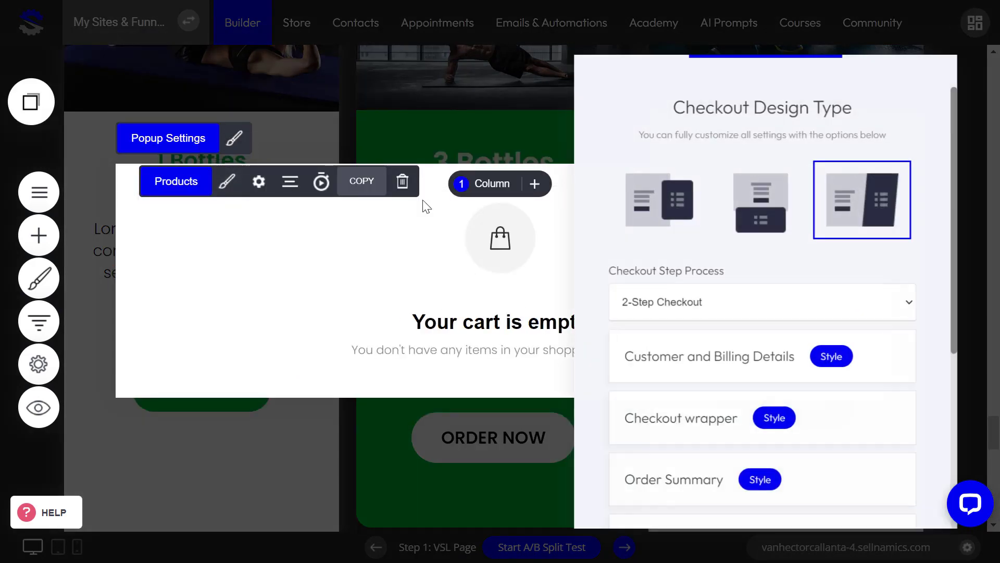
scroll(735, 392, "down", 5)
scroll(734, 396, "up", 5)
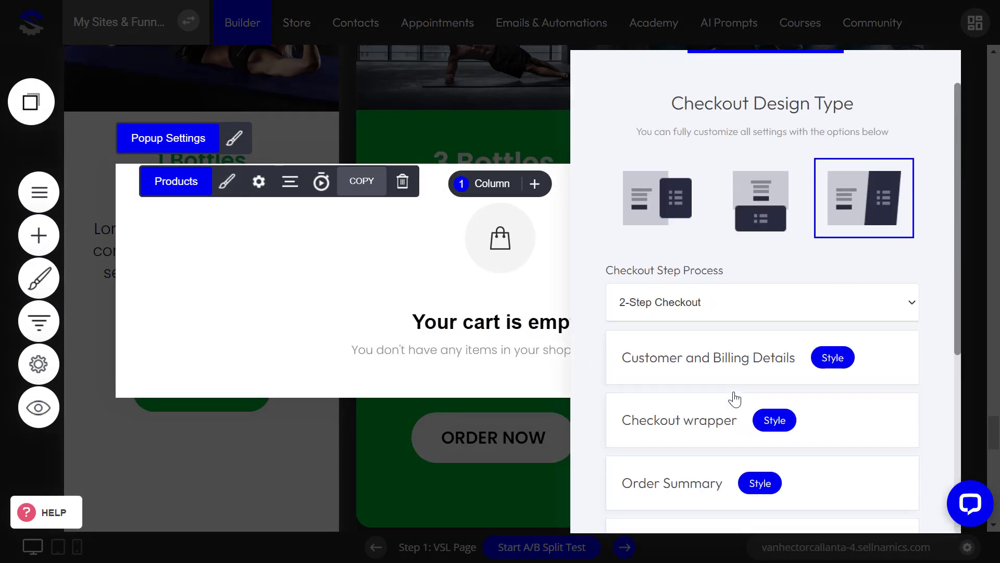
left_click(698, 303)
left_click(680, 329)
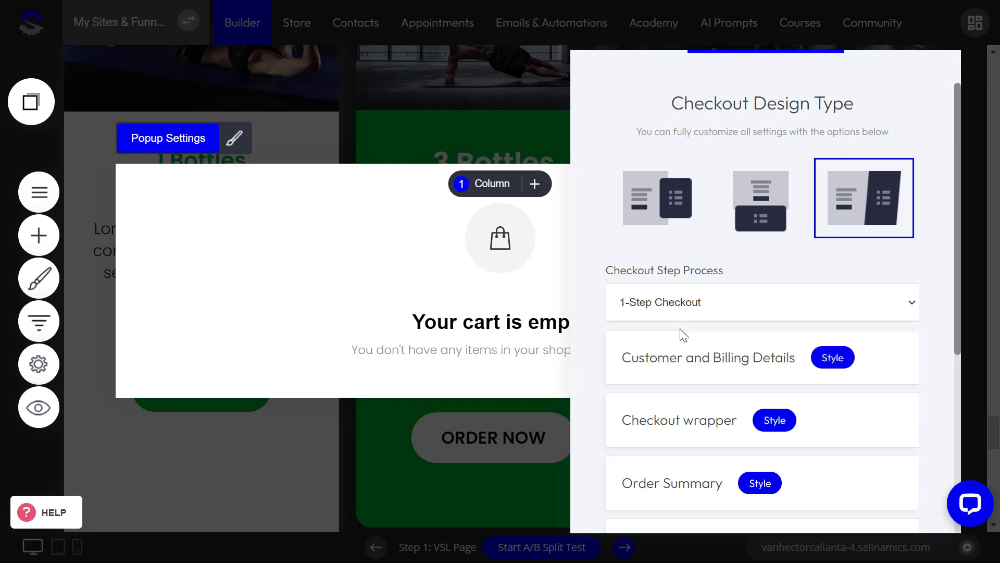
scroll(771, 369, "down", 5)
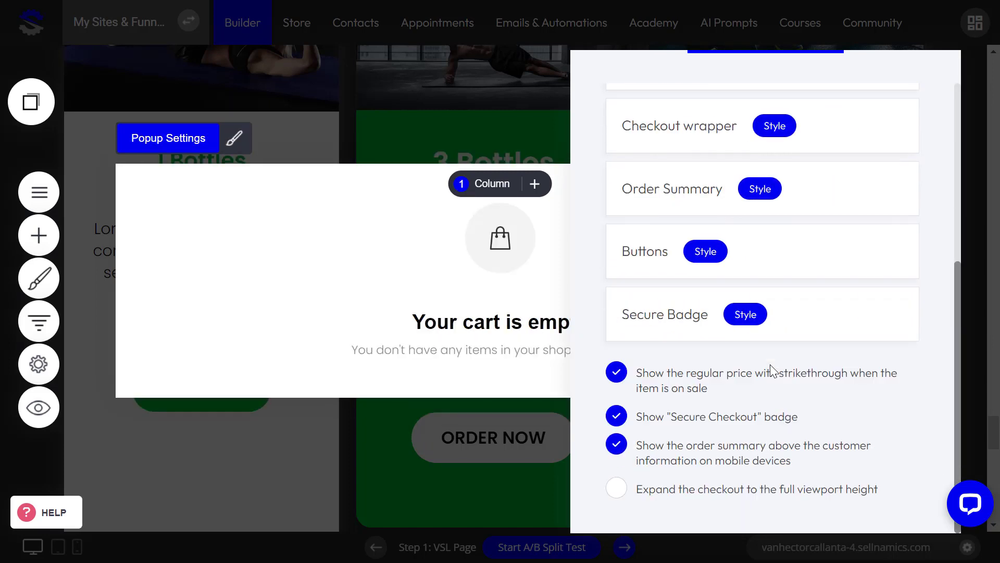
scroll(740, 402, "up", 5)
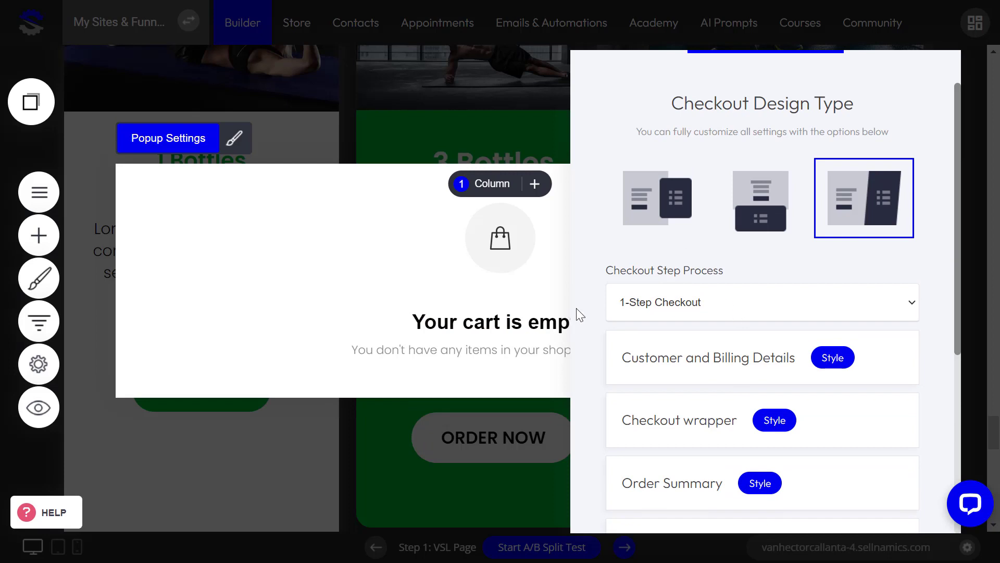
left_click(325, 279)
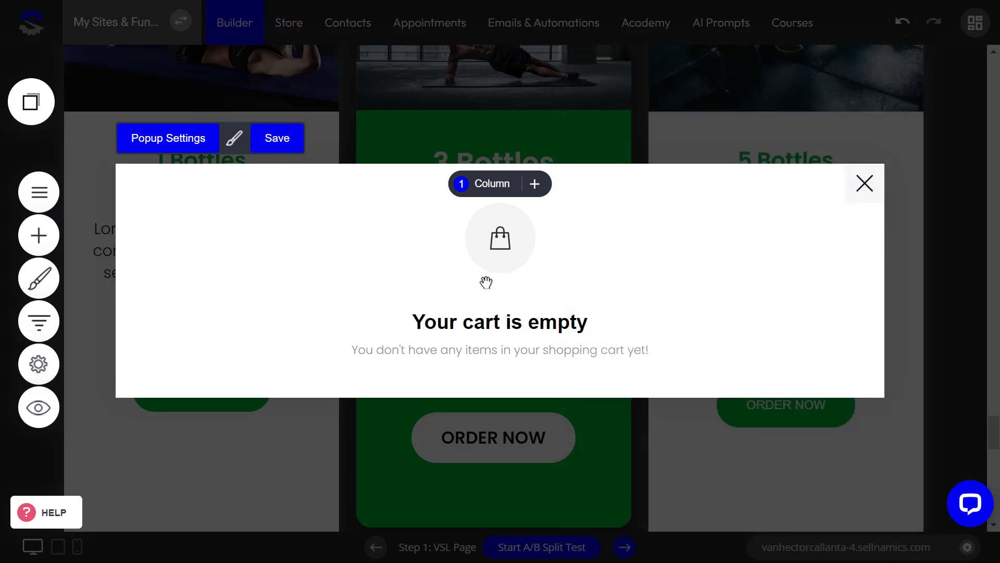
mouse_move(380, 266)
left_click(258, 182)
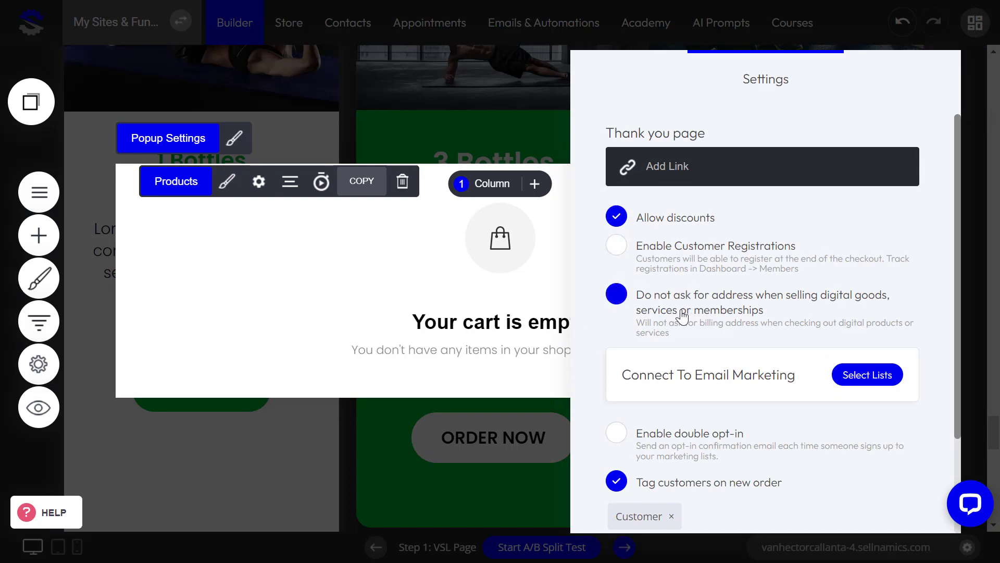
Step: Enable customer registration at checkout, save the popup, and reopen the funnel steps overview
left_click(618, 249)
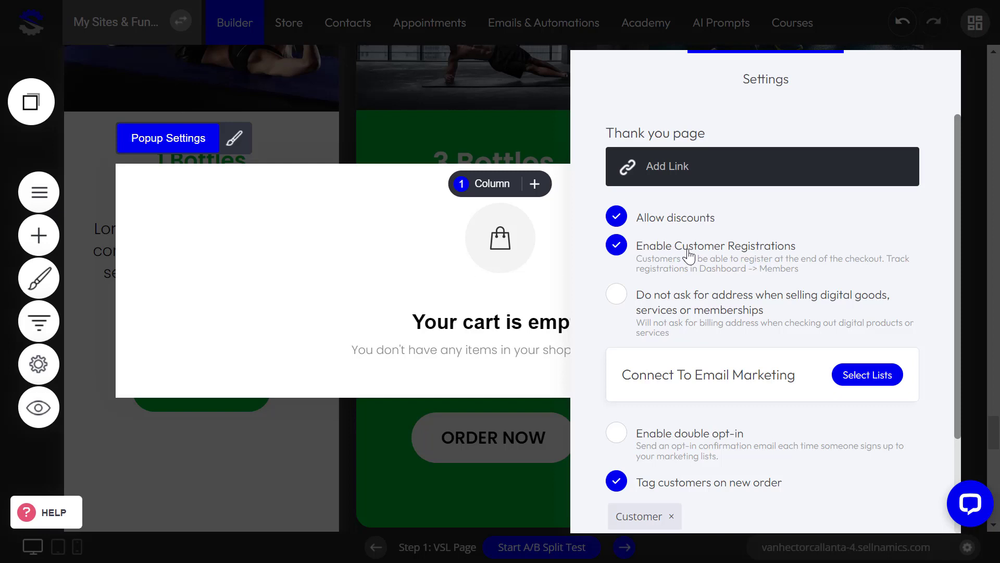
left_click(444, 281)
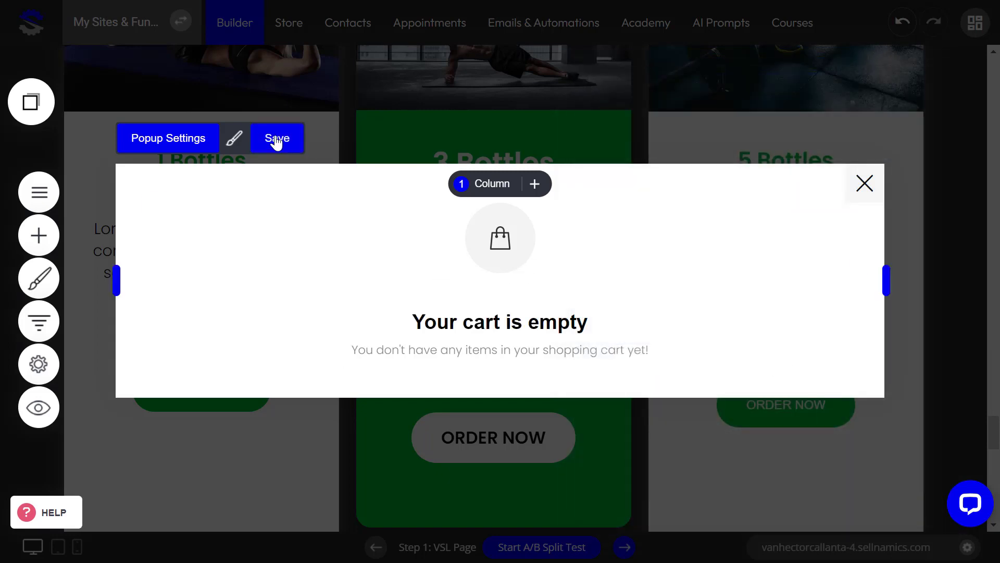
left_click(276, 140)
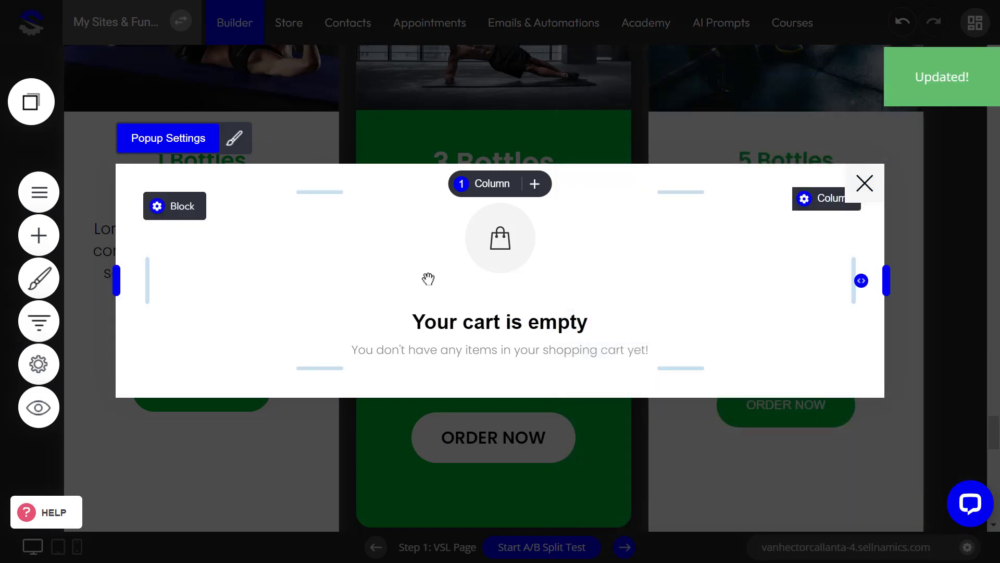
left_click(38, 319)
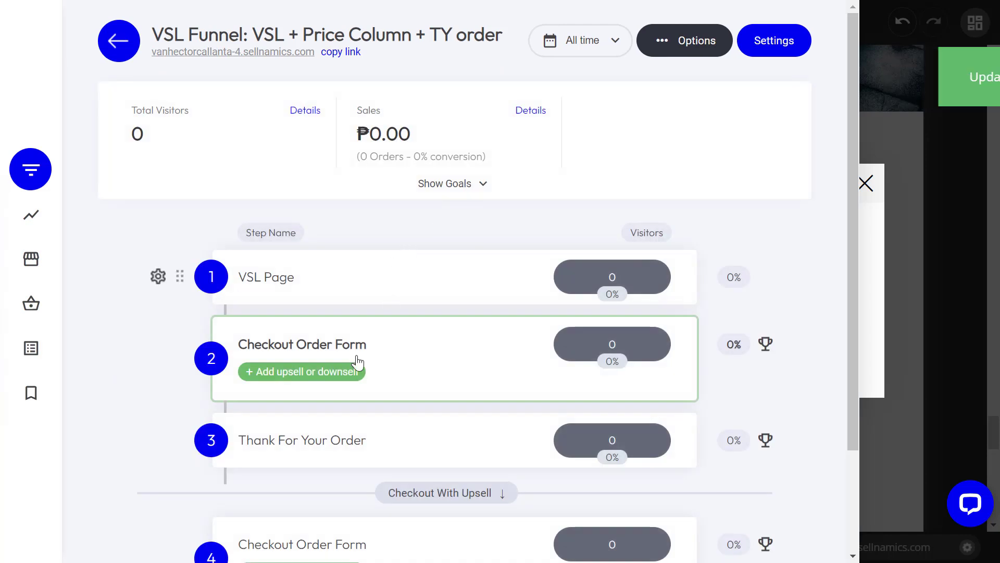
Step: On the Thank For Your Order page, drag a new Button widget above the thank-you text
left_click(312, 442)
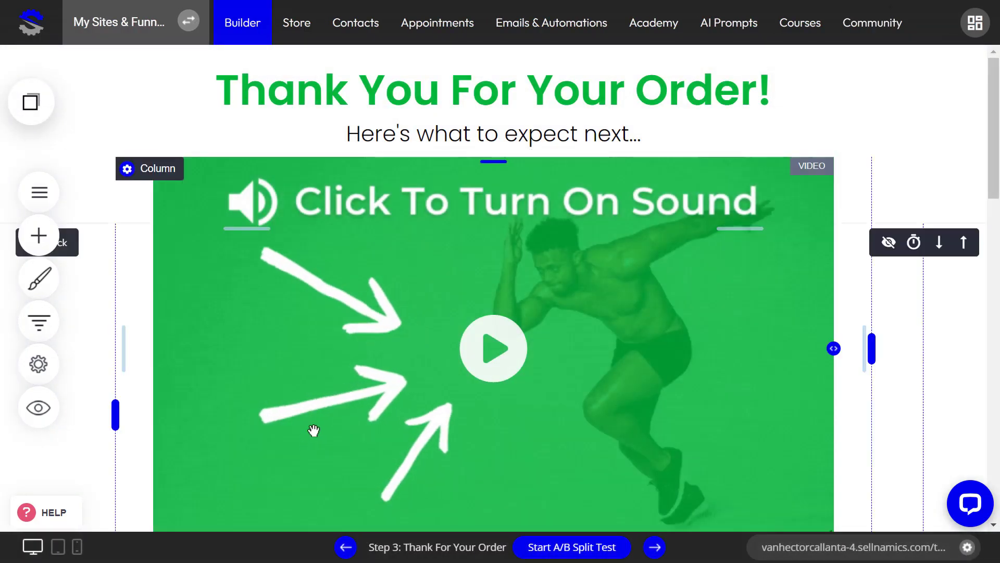
scroll(362, 365, "down", 12)
scroll(365, 366, "up", 9)
scroll(365, 366, "up", 3)
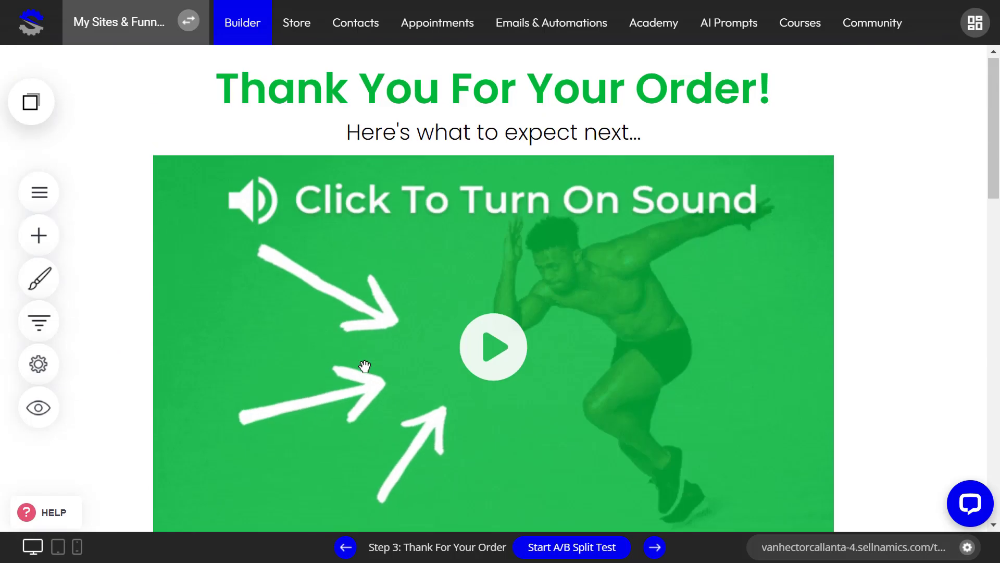
scroll(360, 360, "down", 6)
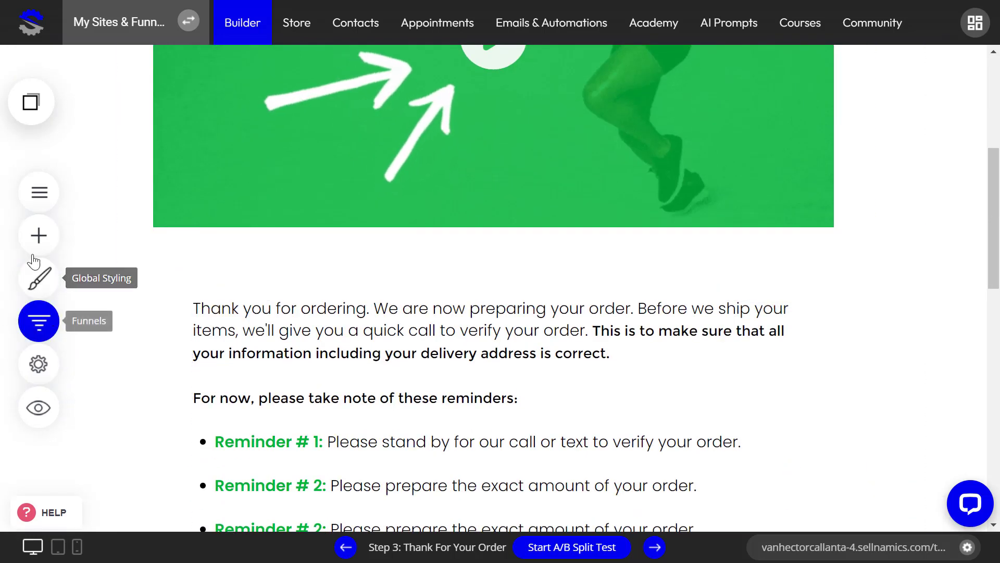
left_click(38, 235)
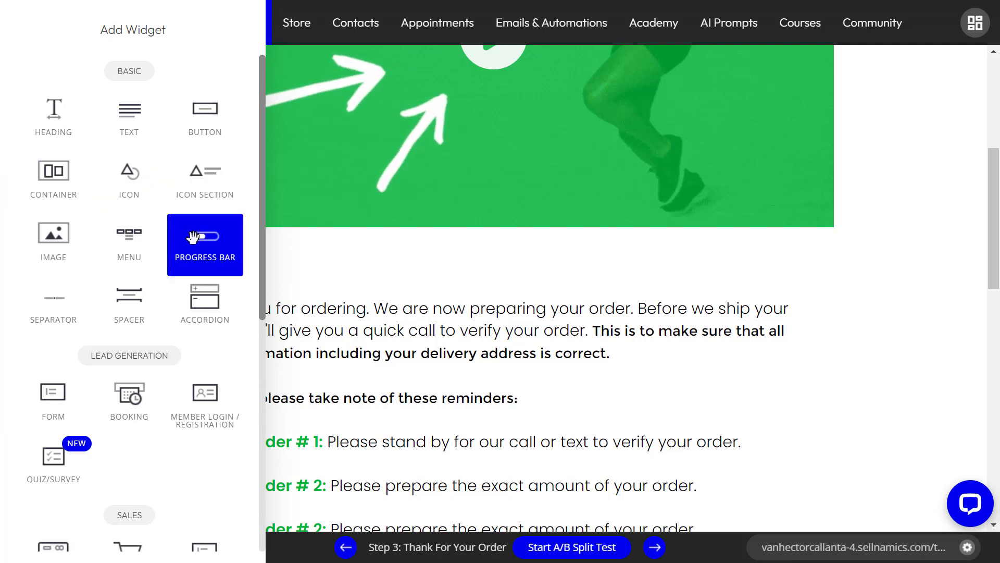
left_click_drag(203, 120, 467, 302)
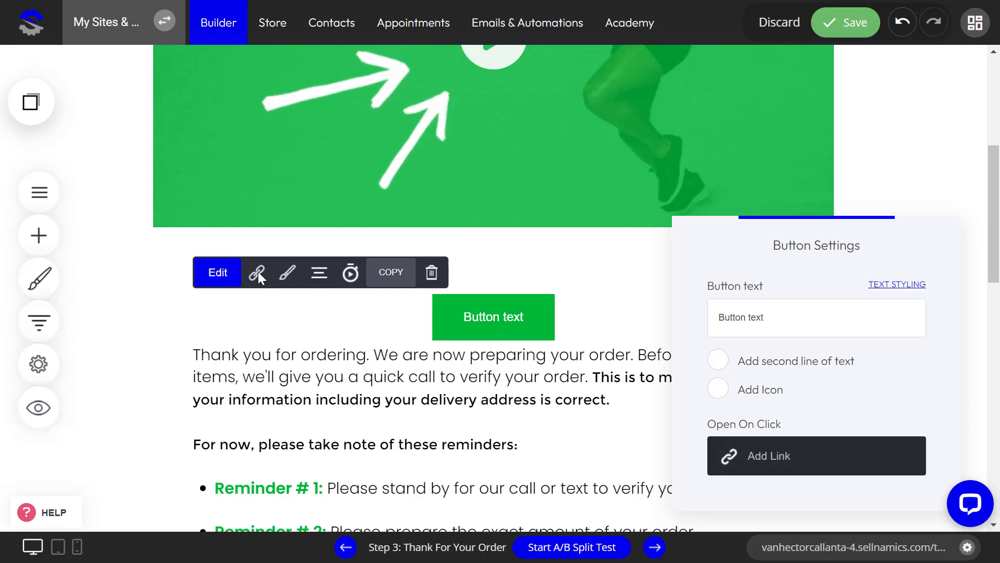
Step: Link the new button to the external URL /member and save the page
left_click(728, 444)
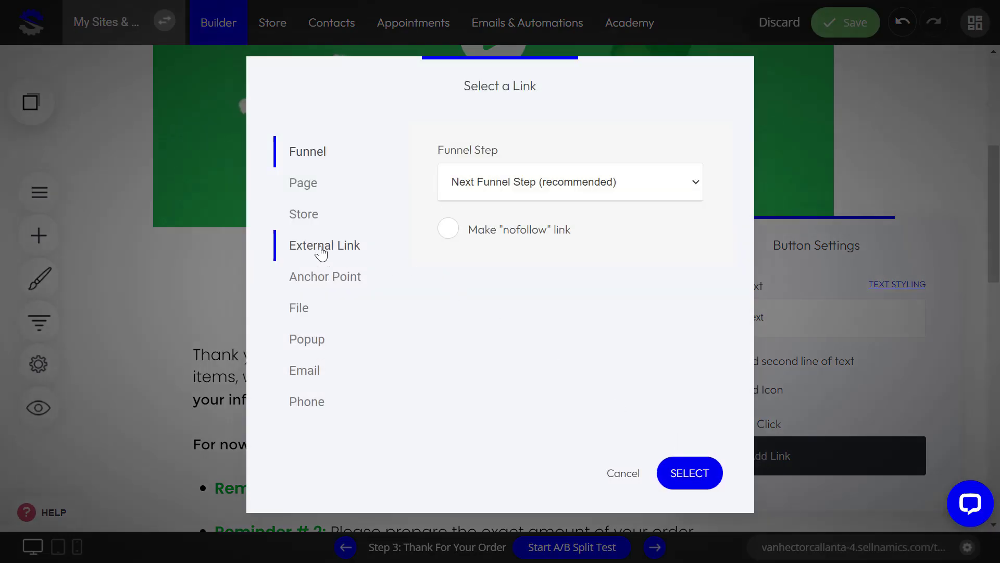
left_click(321, 252)
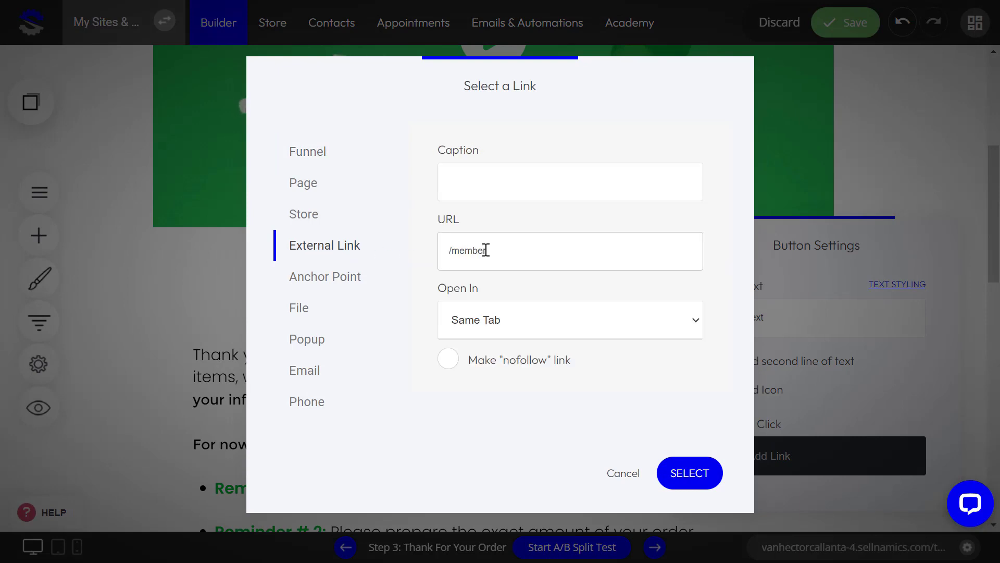
left_click(682, 458)
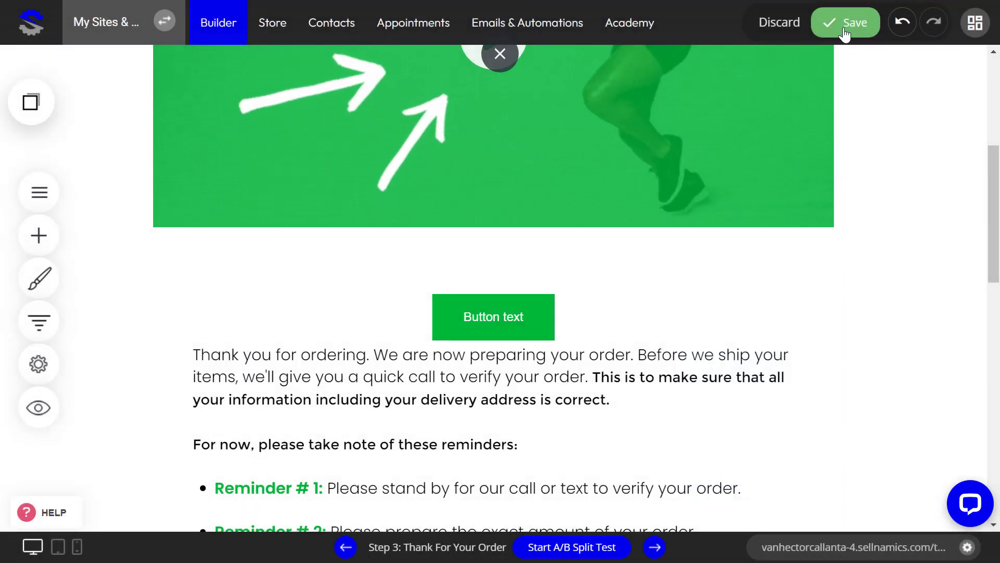
left_click(849, 26)
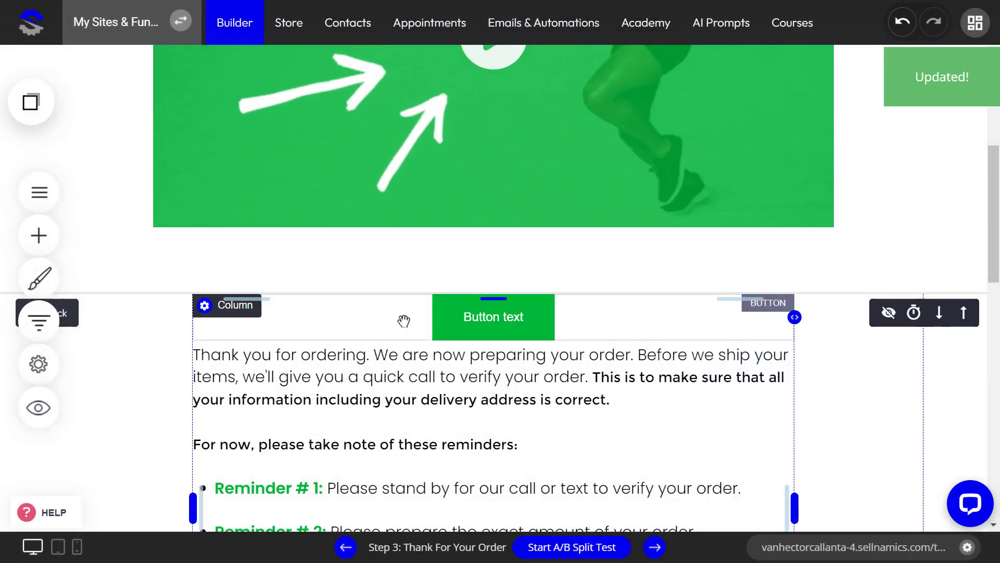
Step: Check the column's container settings and element display delay settings, leaving both unchanged
left_click(67, 312)
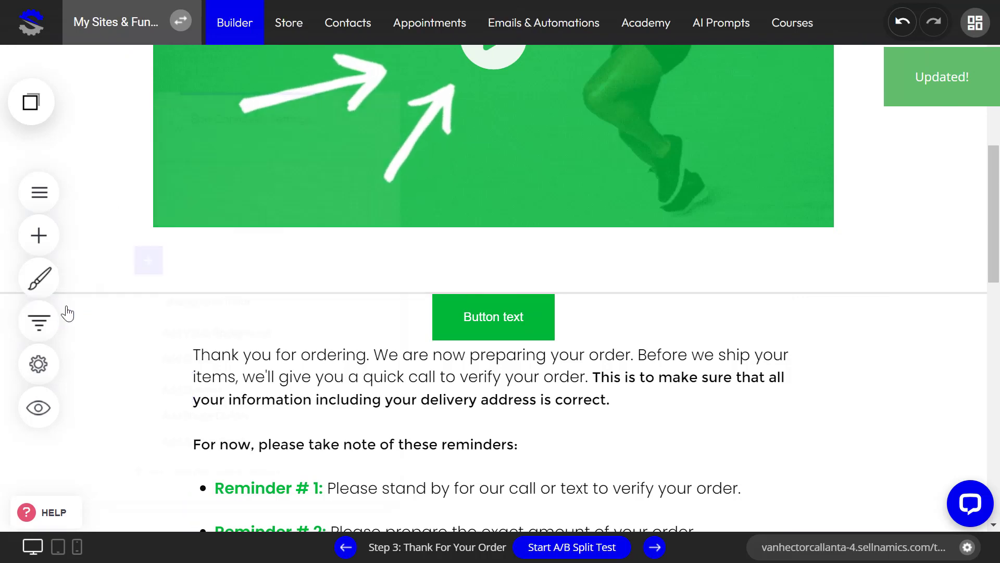
left_click(466, 405)
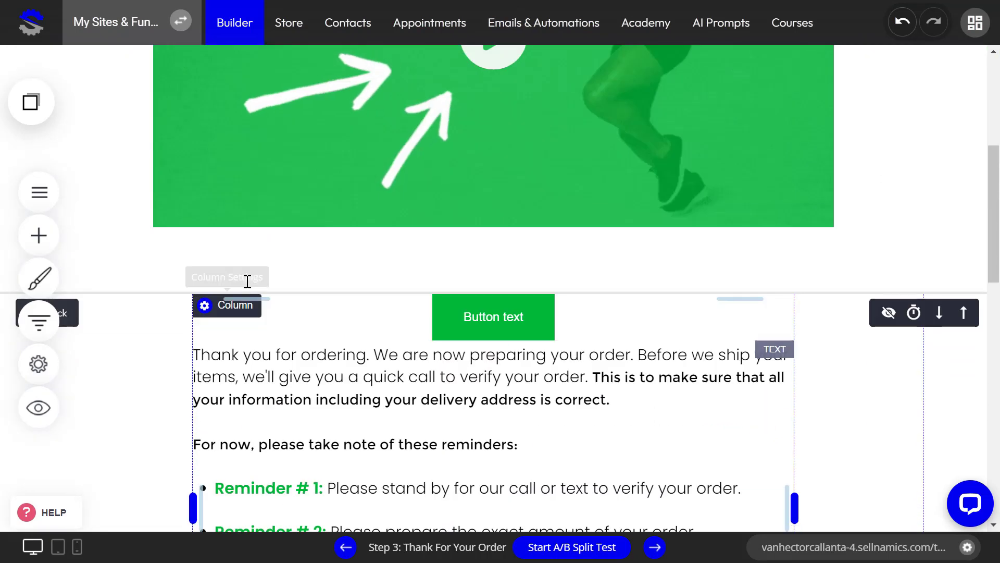
left_click(914, 317)
left_click(577, 357)
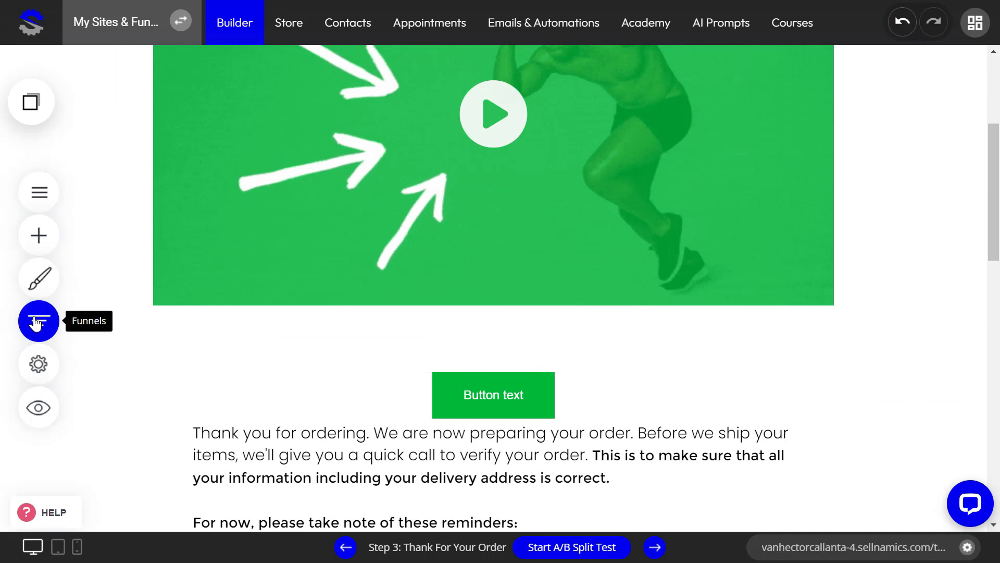
Step: Bring up the funnel's step overview to find the checkout popup
left_click(39, 321)
scroll(390, 375, "down", 3)
scroll(332, 429, "up", 3)
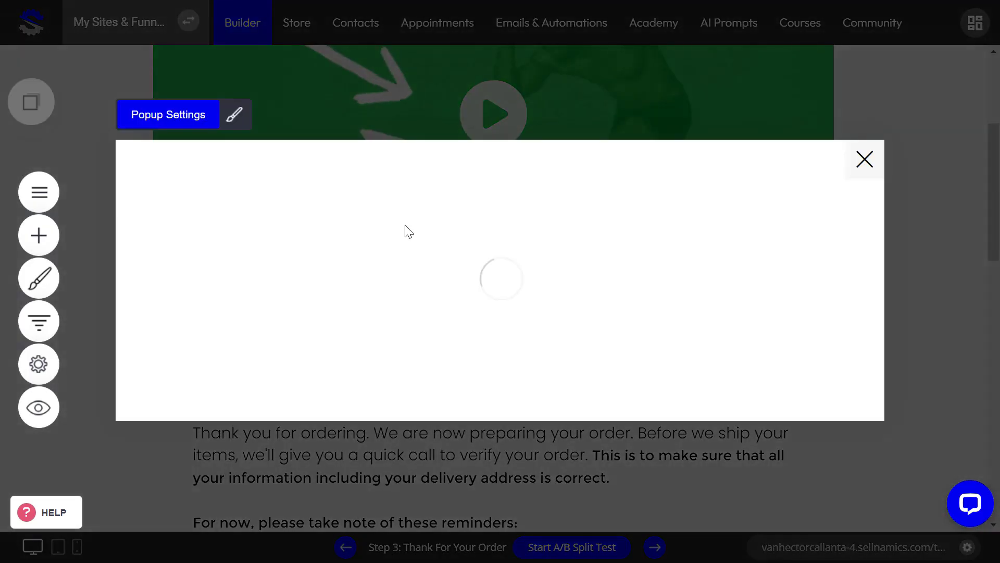
Step: Link the cart's thank-you page to Next Funnel Step and save the checkout popup
left_click(453, 297)
left_click(258, 182)
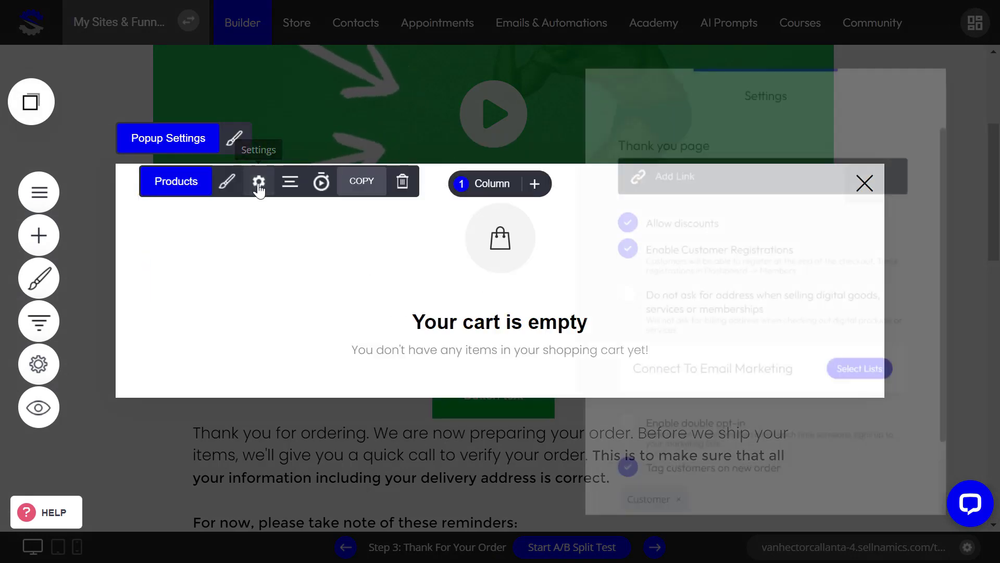
left_click(666, 163)
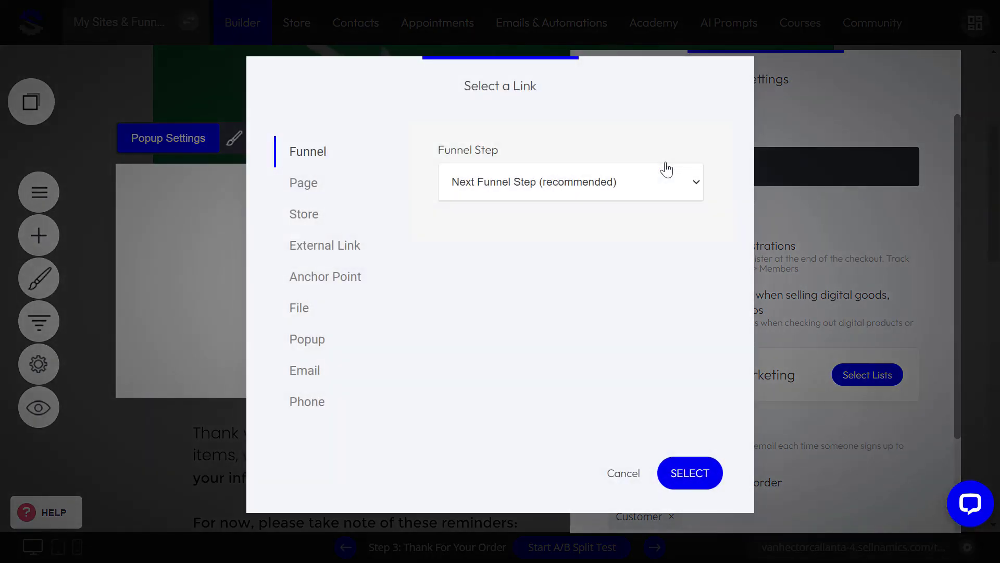
left_click(573, 188)
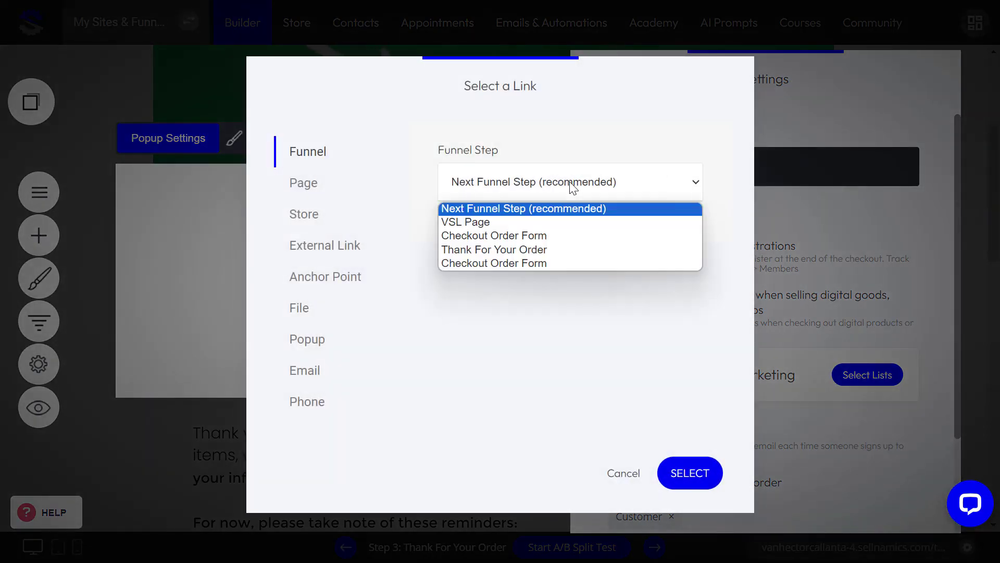
left_click(554, 208)
left_click(693, 474)
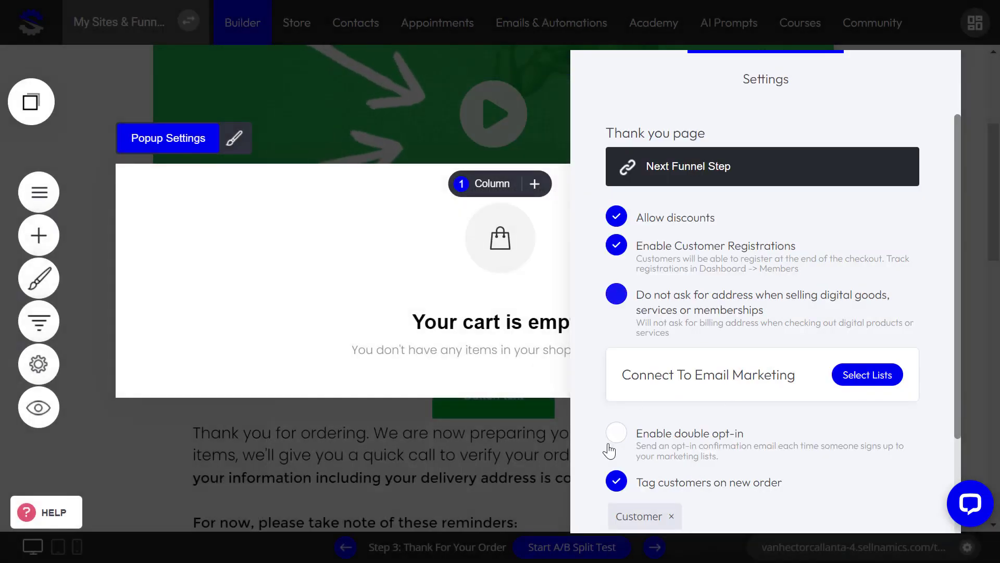
left_click(380, 273)
left_click(286, 135)
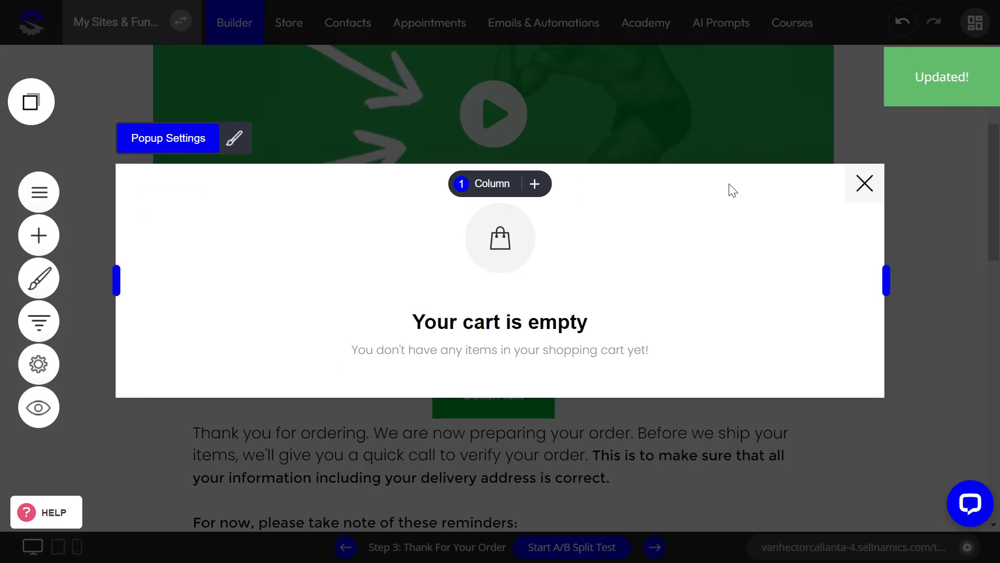
Step: Close the popup, open the VSL Page step from Funnels, and preview it
left_click(863, 183)
left_click(39, 320)
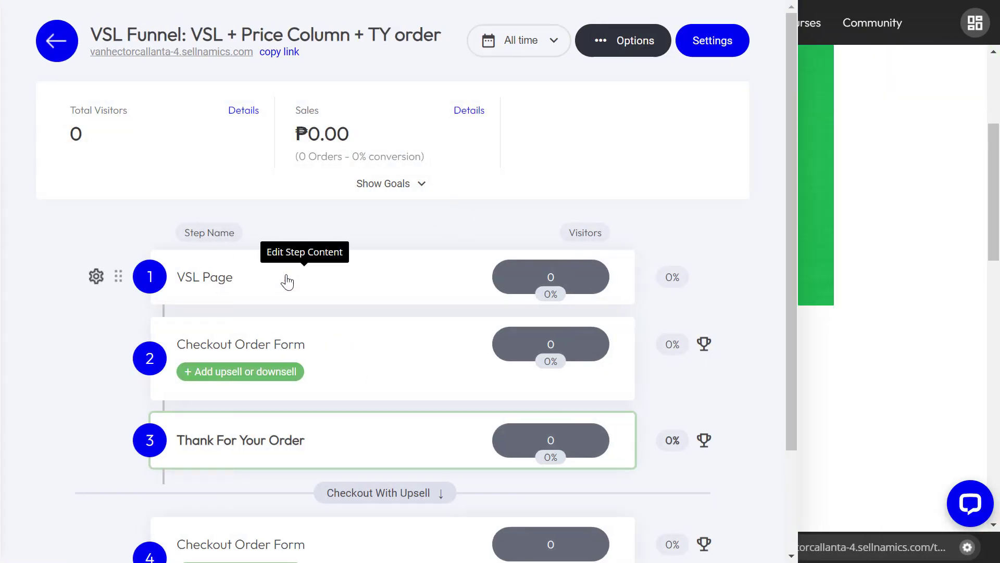
left_click(285, 280)
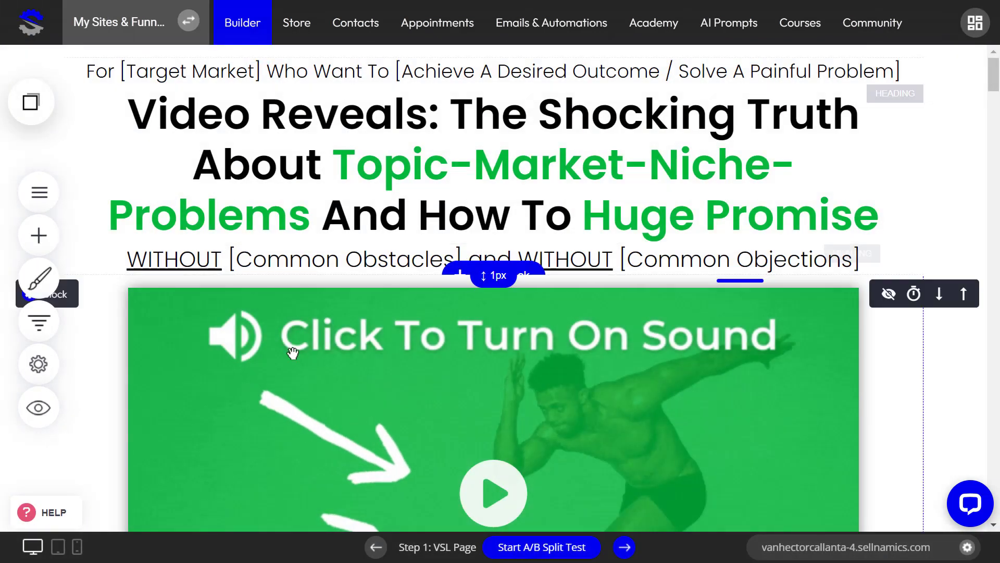
left_click(34, 409)
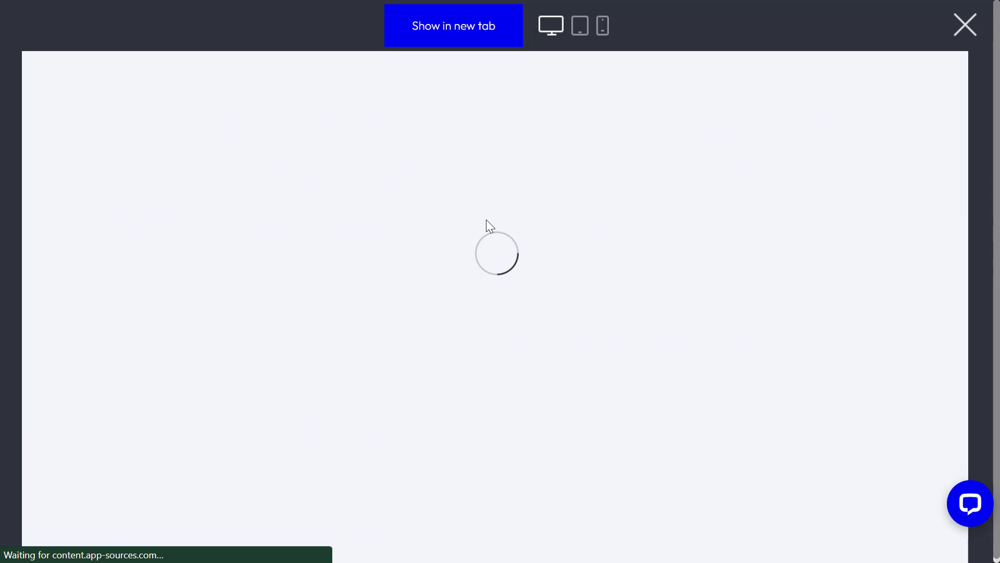
Step: Scroll to Select Your Package Now and order the 3 Bottles package for ₱3,500.00
scroll(722, 235, "down", 7)
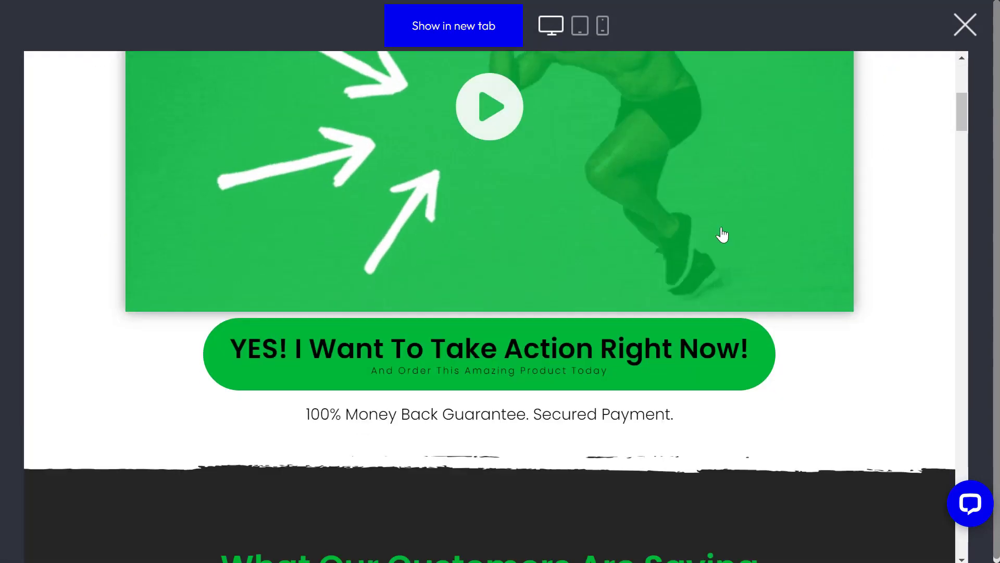
scroll(584, 344, "down", 20)
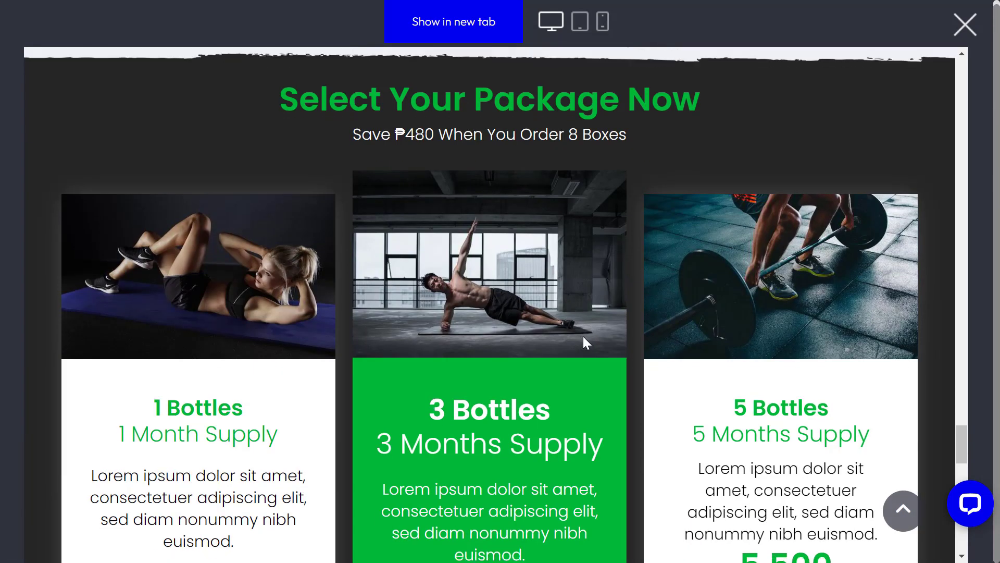
scroll(585, 341, "down", 4)
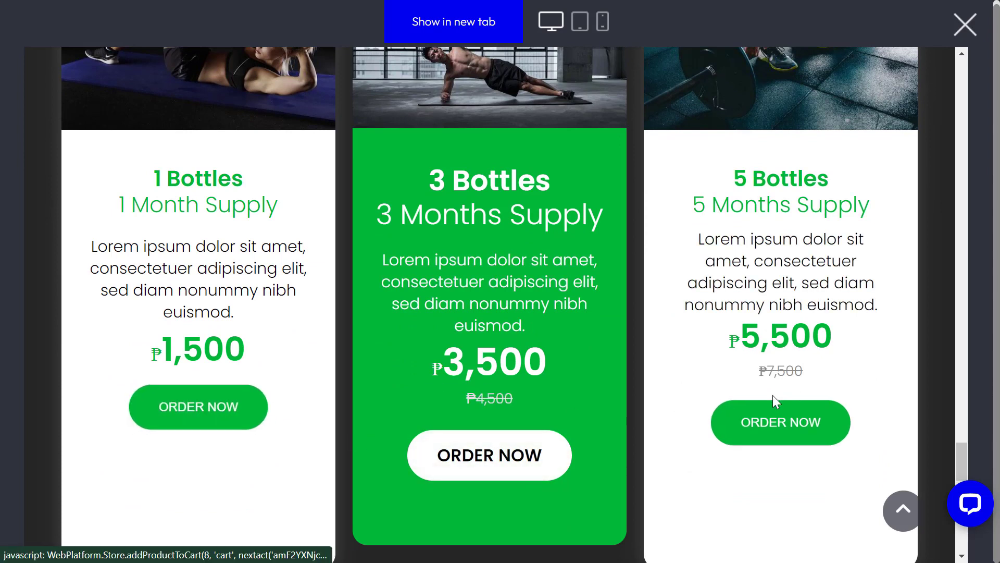
left_click(468, 456)
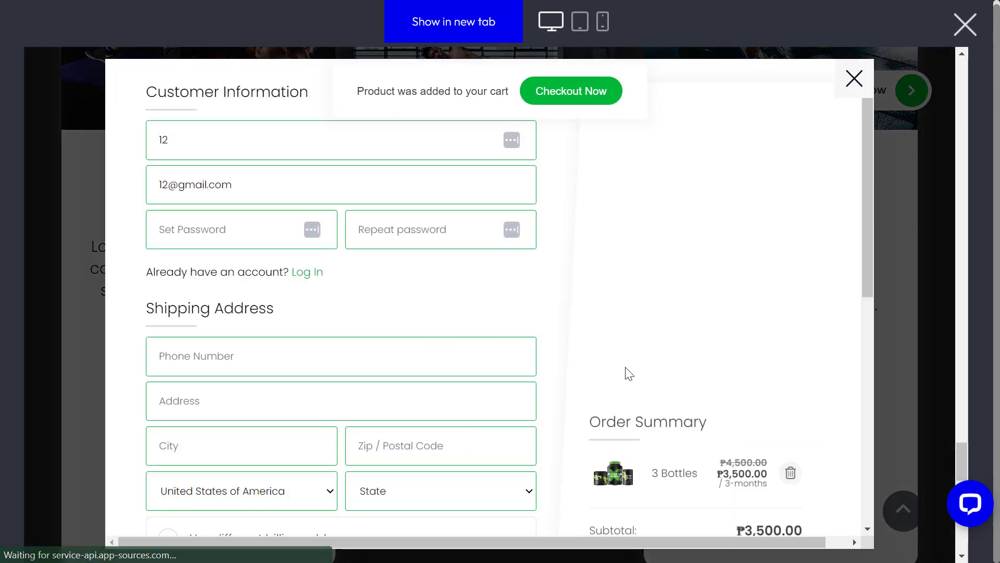
Step: Enter the test customer's account password and its confirmation in the checkout form
scroll(630, 373, "down", 6)
scroll(692, 331, "up", 2)
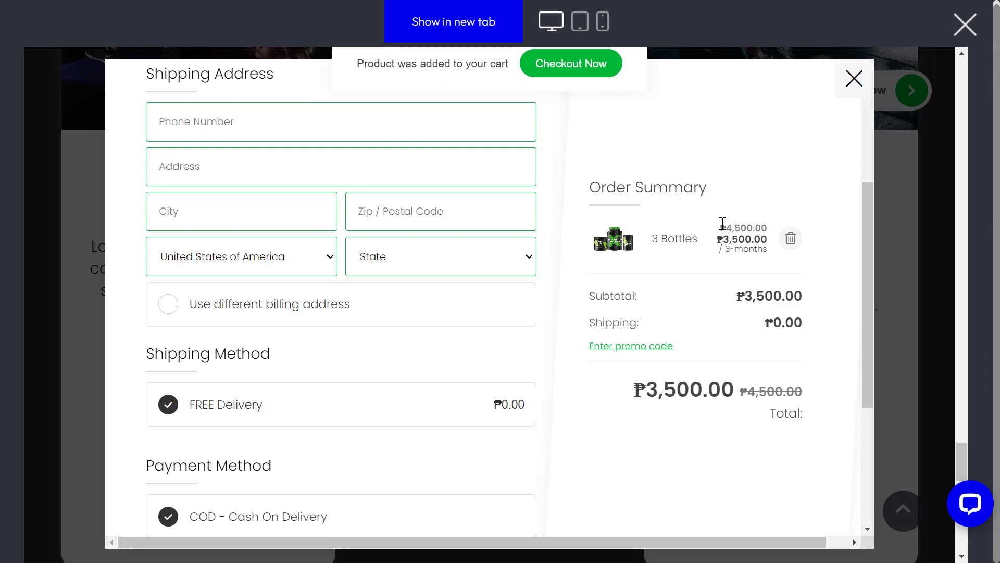
scroll(342, 471, "down", 3)
scroll(217, 214, "up", 7)
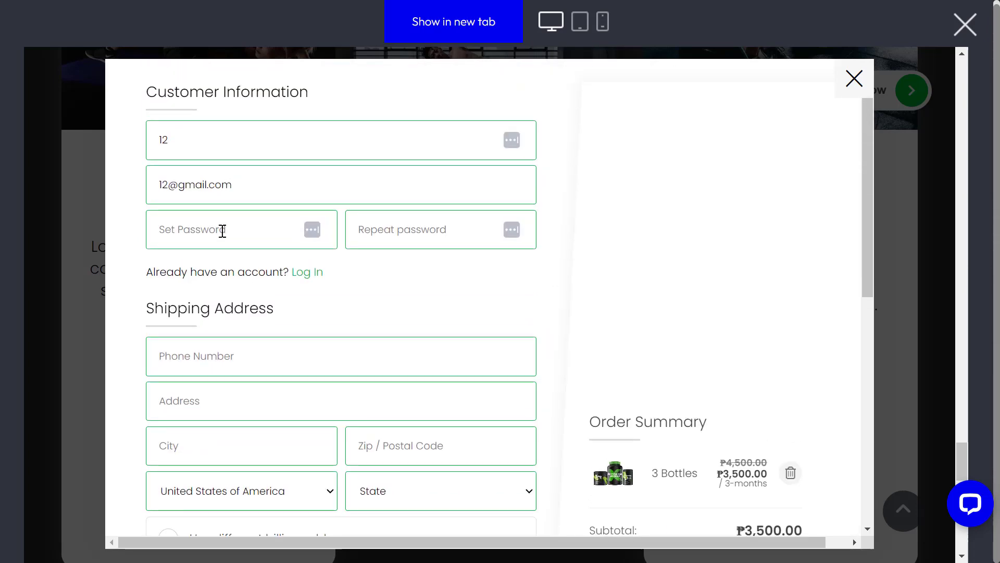
left_click(222, 230)
type("1")
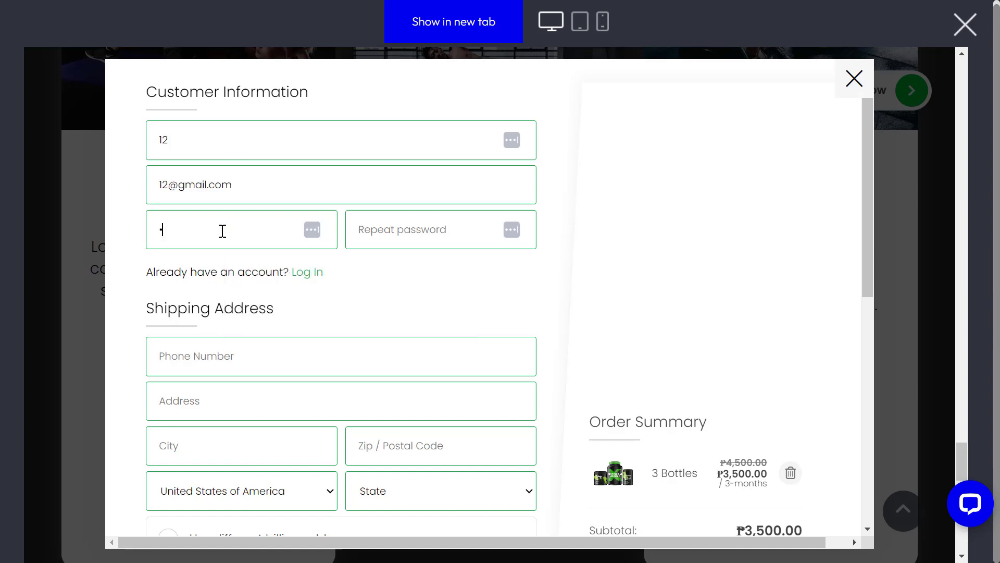
left_click(399, 229)
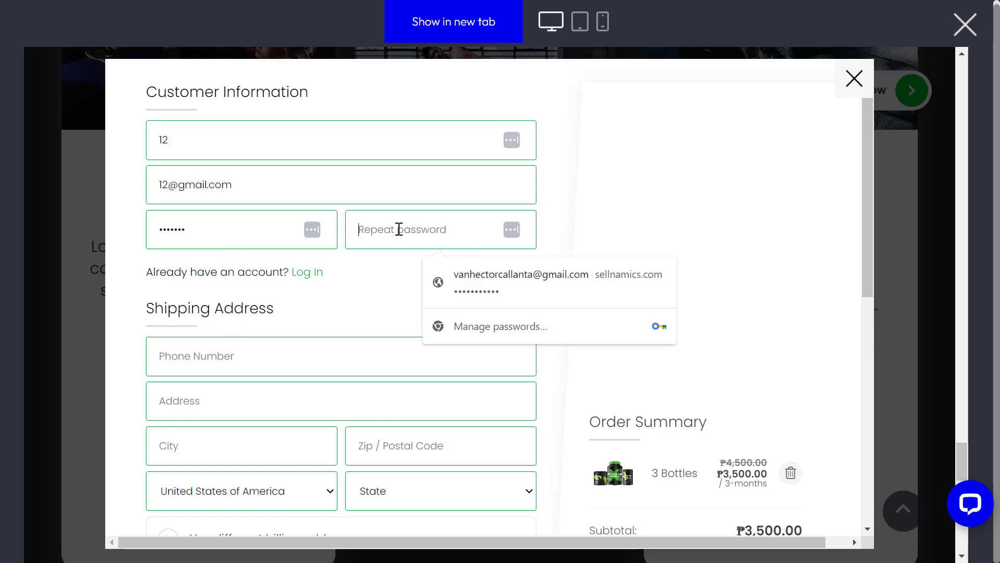
type("123")
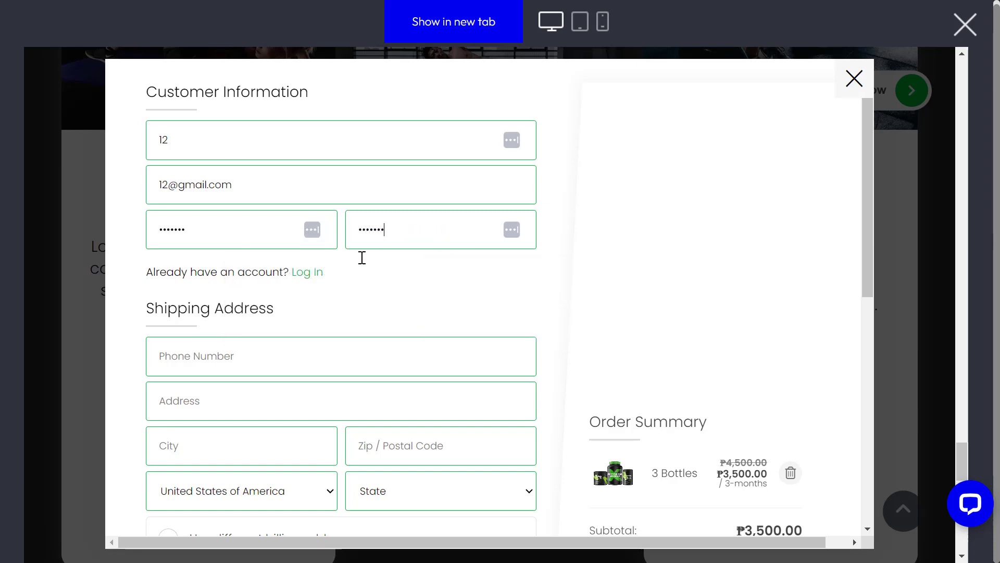
Step: Fill in the customer's phone number, street address, city and zip code
left_click(273, 357)
type("12")
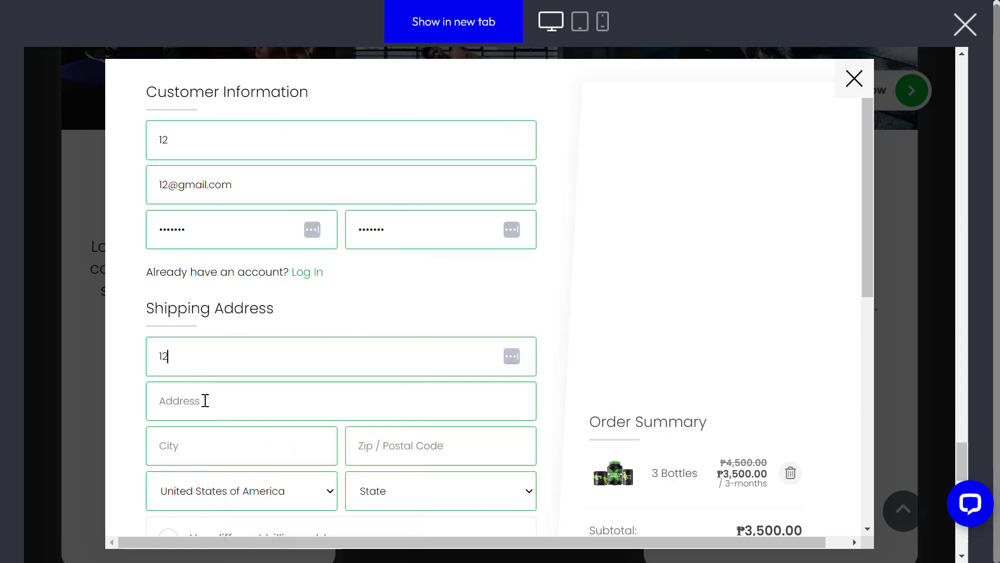
left_click(205, 399)
type("12")
left_click(182, 446)
type("12")
scroll(275, 379, "down", 1)
scroll(275, 379, "down", 2)
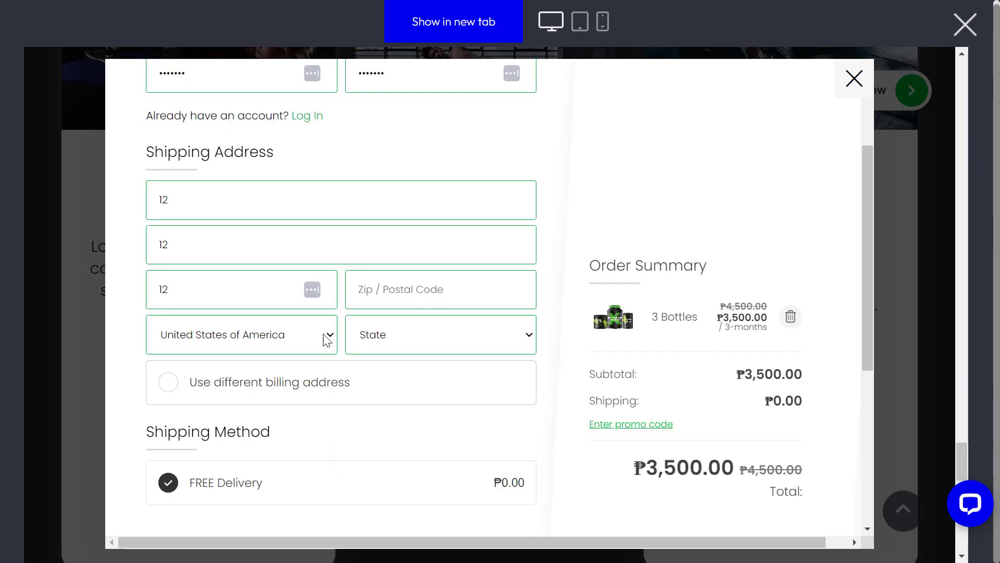
key("Tab")
type("12")
Step: Choose Ukraine as shipping country, enter the state, and place the cash-on-delivery order
left_click(310, 334)
left_click(308, 261)
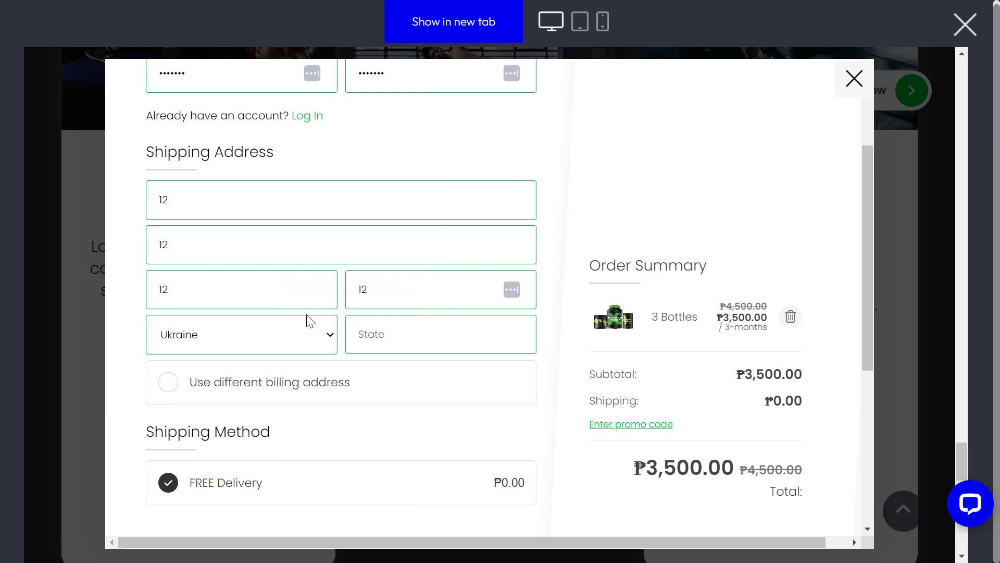
left_click(385, 328)
type("12")
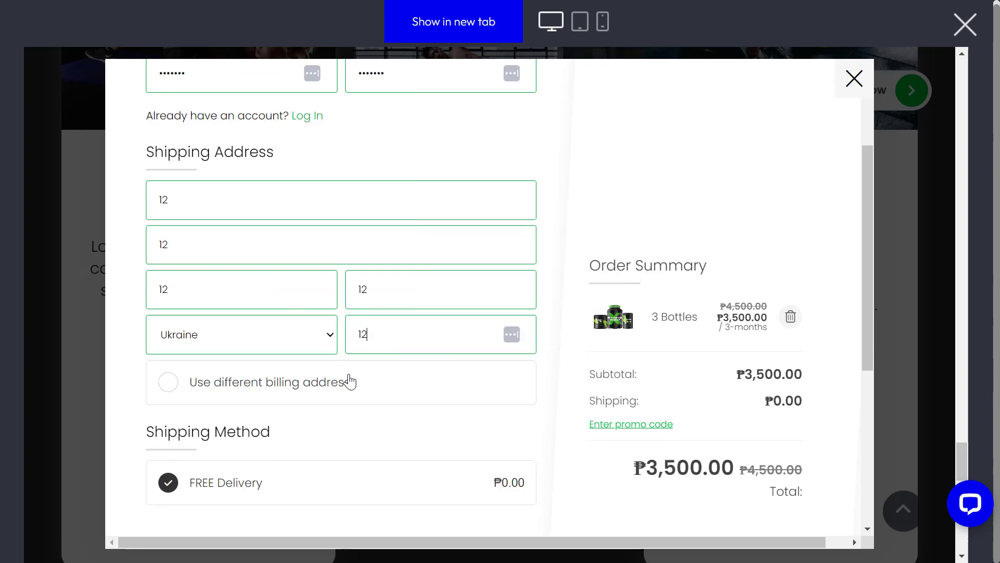
scroll(346, 439, "down", 5)
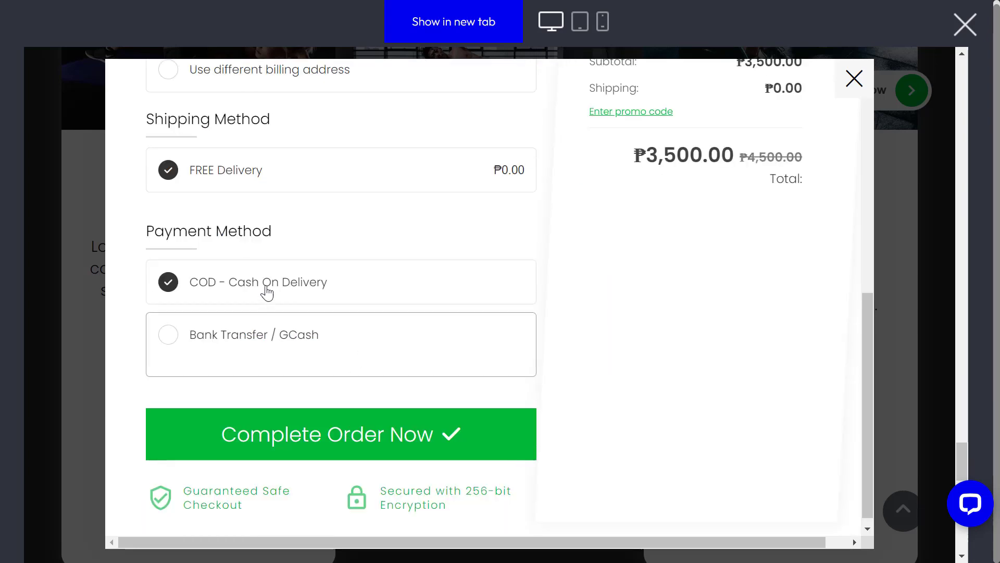
scroll(505, 400, "up", 1)
scroll(505, 400, "down", 1)
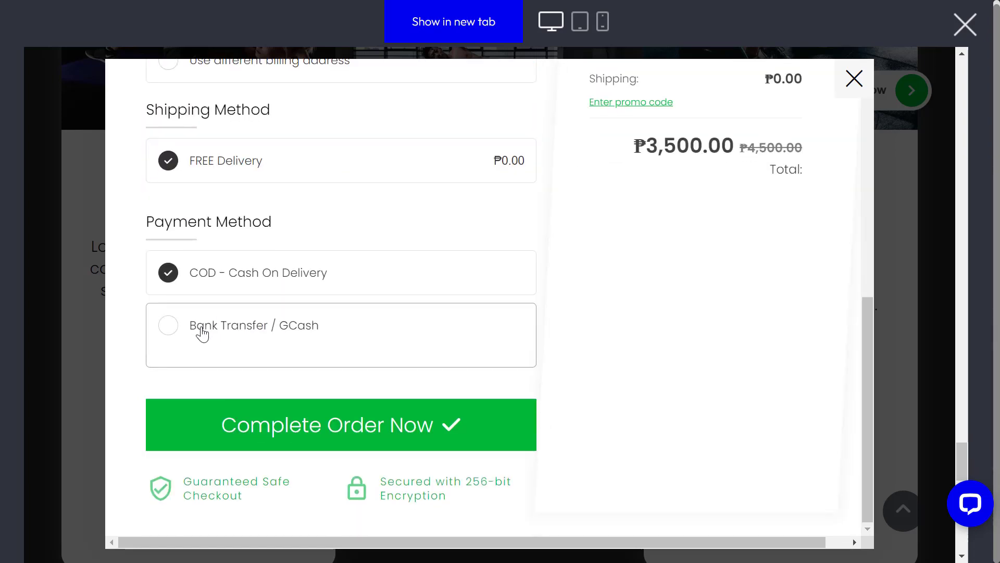
scroll(471, 382, "up", 10)
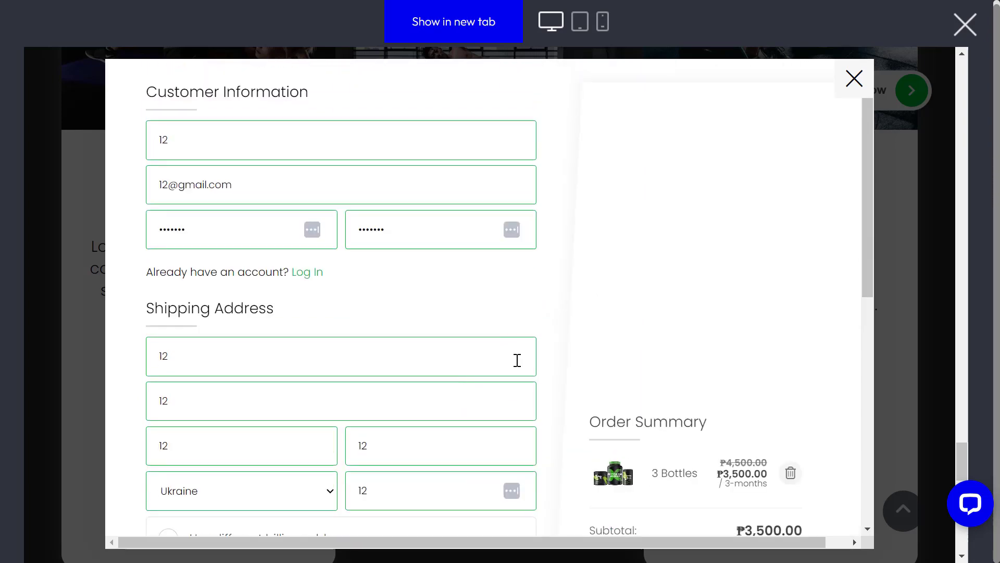
scroll(569, 375, "down", 9)
scroll(612, 359, "up", 6)
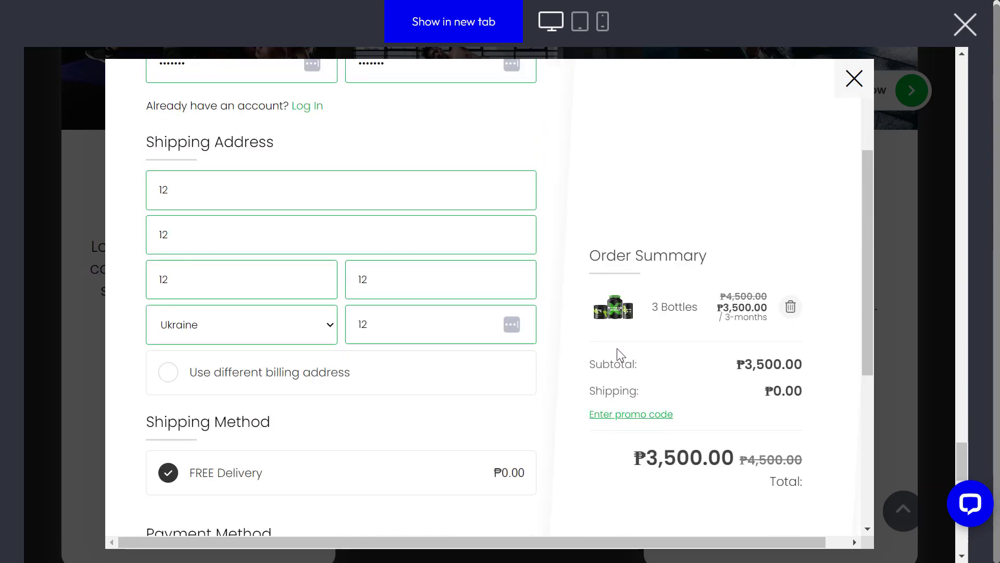
scroll(620, 349, "down", 7)
left_click(344, 426)
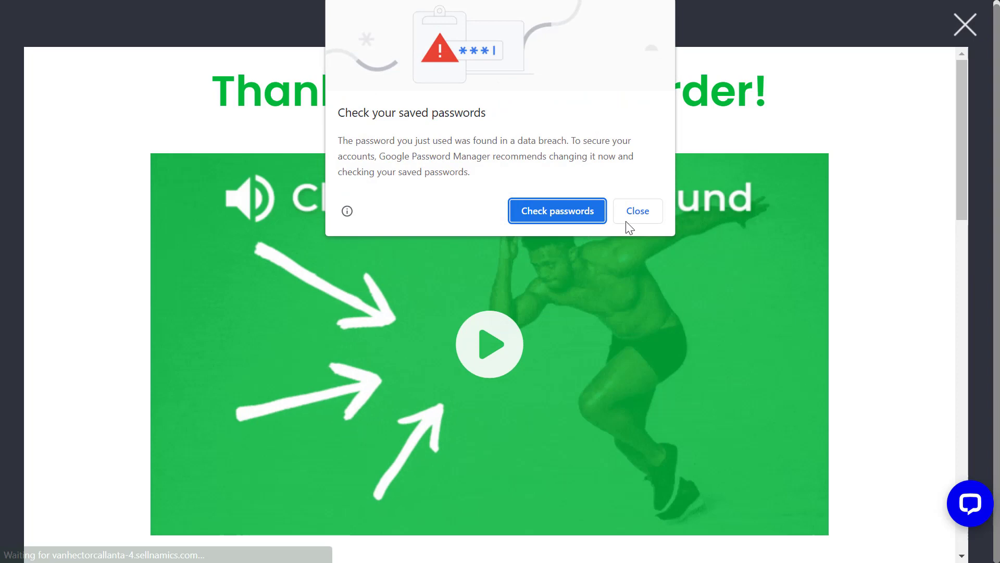
Step: Dismiss Chrome's password-breach warning and scroll through the Thank You For Your Order page
left_click(628, 223)
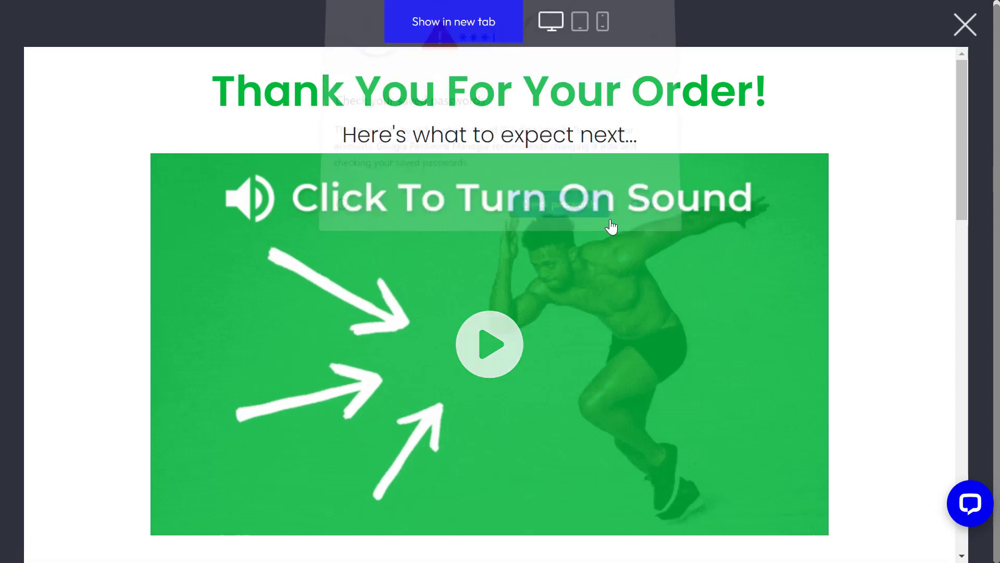
scroll(699, 318, "down", 12)
scroll(771, 331, "up", 6)
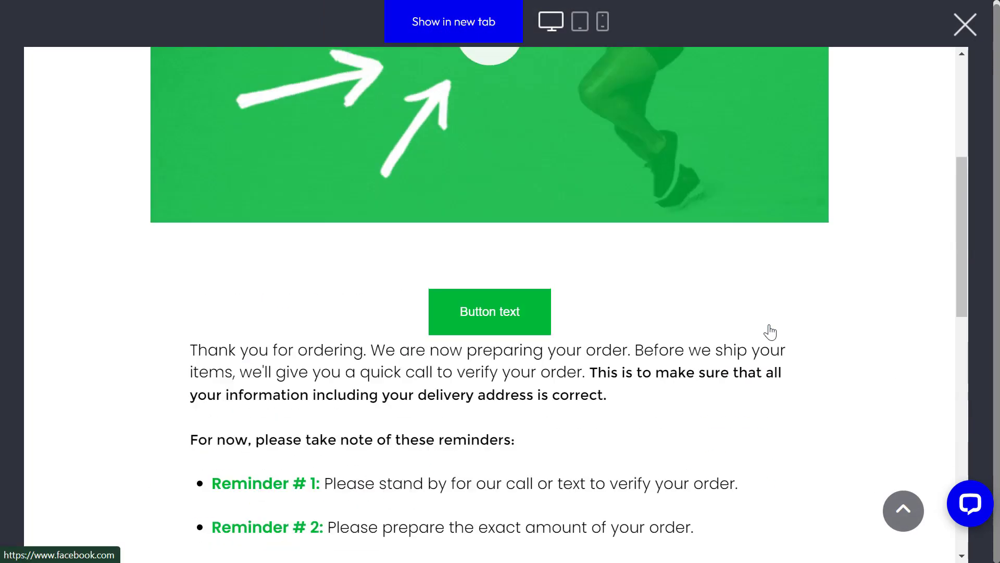
scroll(614, 261, "up", 6)
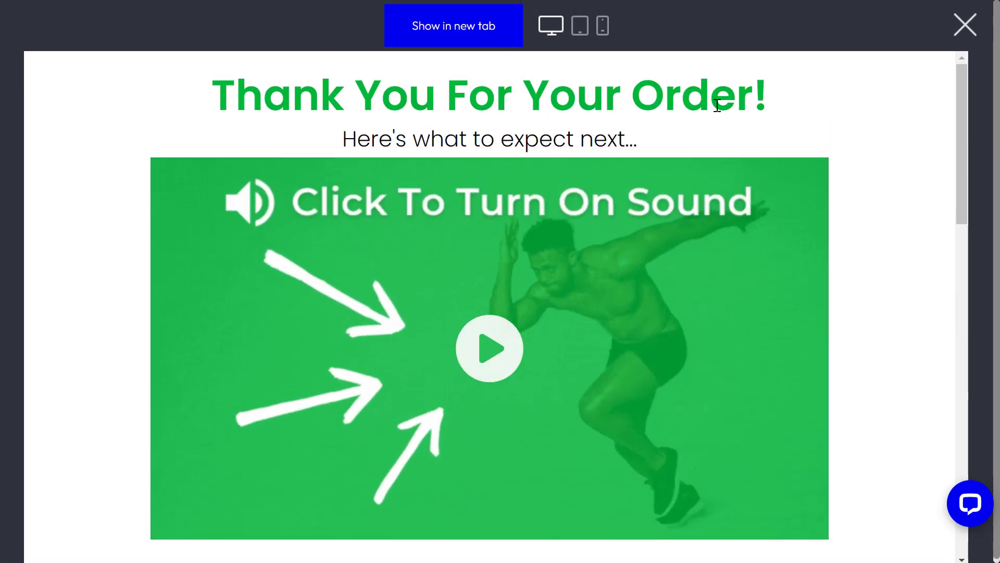
scroll(578, 338, "down", 4)
scroll(607, 343, "down", 10)
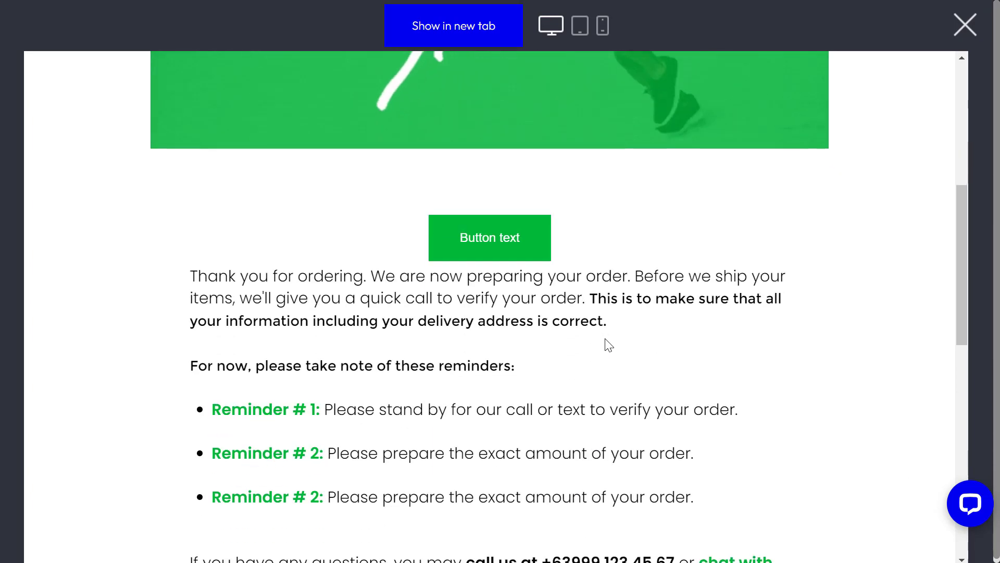
scroll(604, 362, "up", 8)
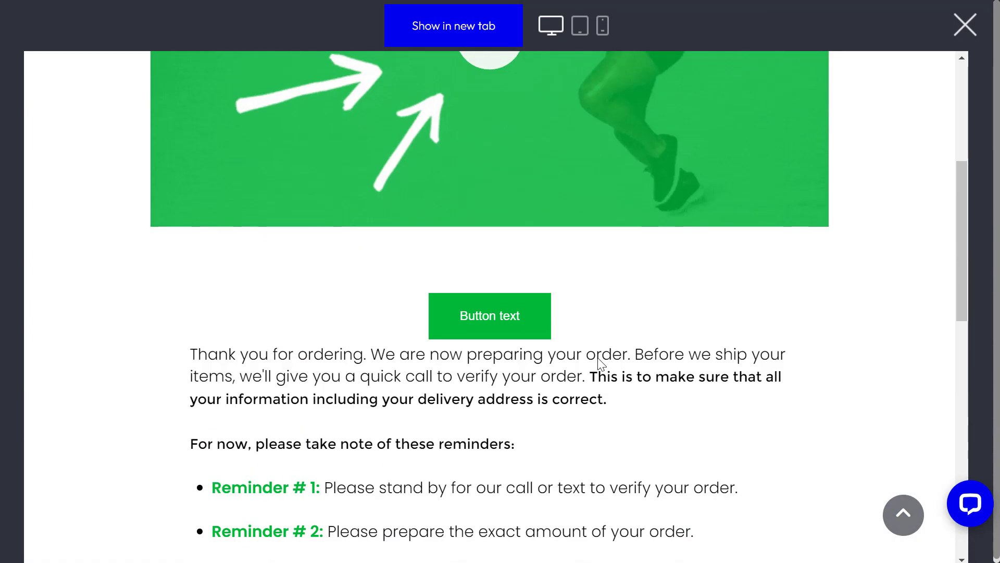
Step: Review the member account's Subscriptions, Order History, Details and Address, then close the preview
left_click(495, 320)
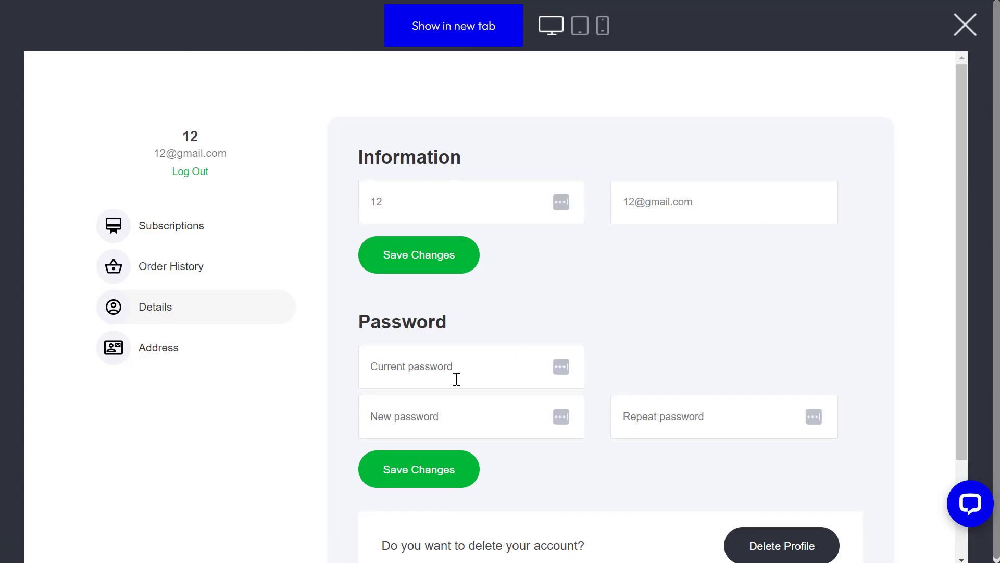
scroll(761, 456, "down", 3)
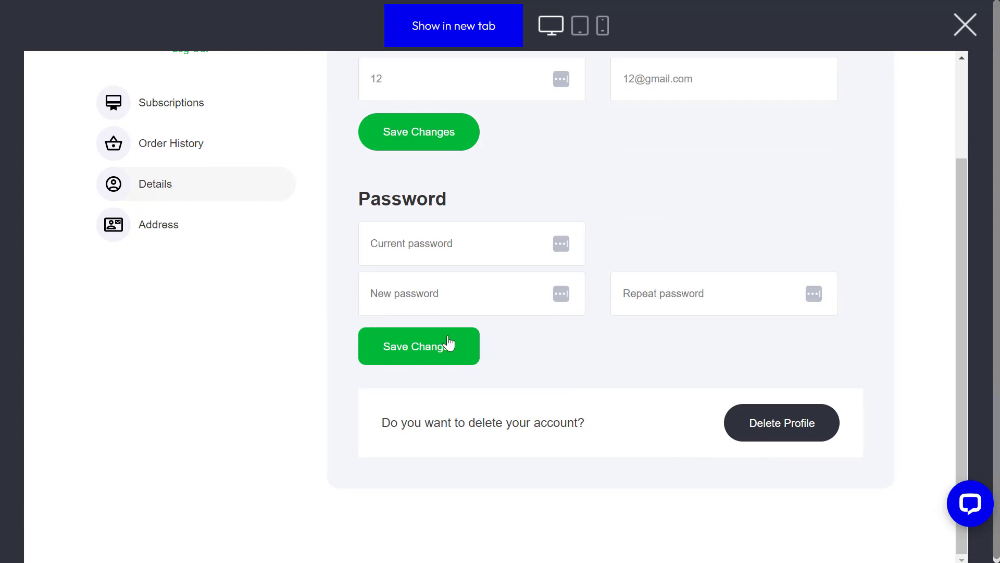
scroll(486, 333, "up", 2)
left_click(189, 186)
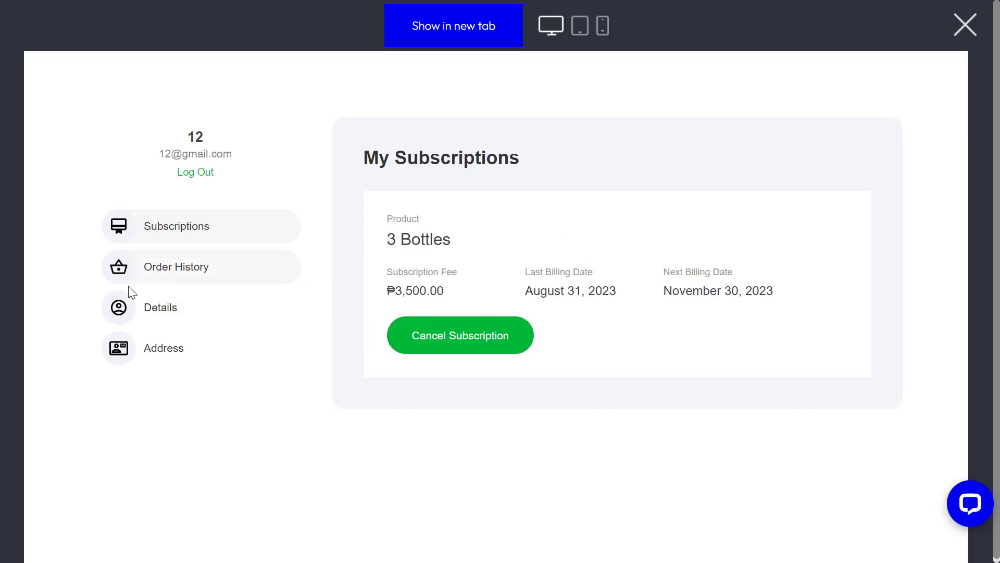
left_click(210, 277)
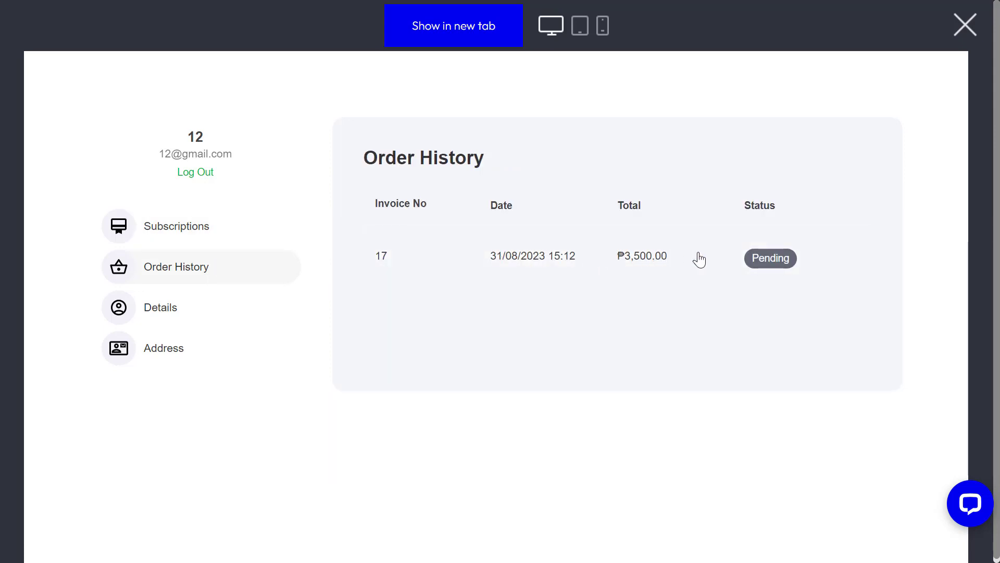
left_click(169, 321)
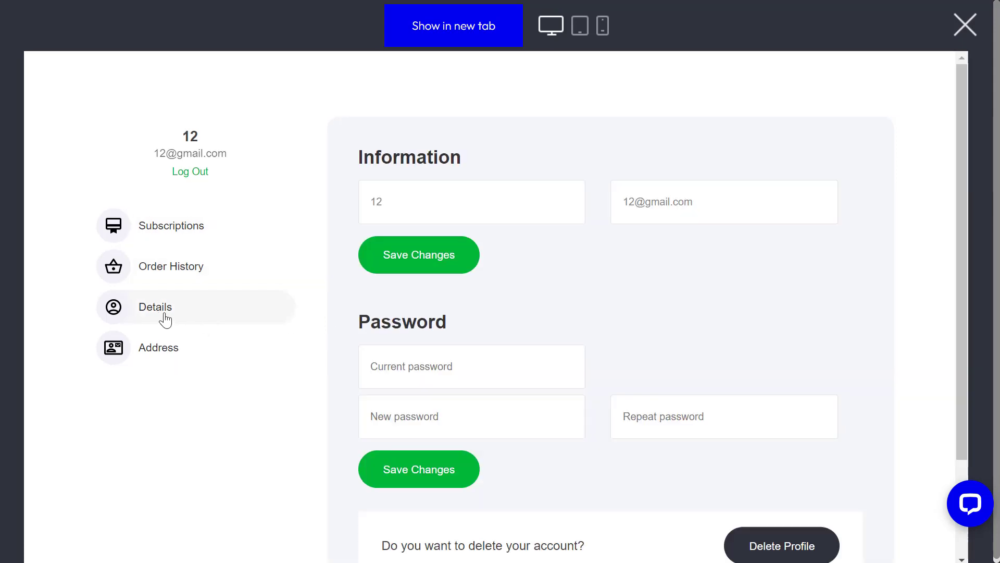
left_click(159, 364)
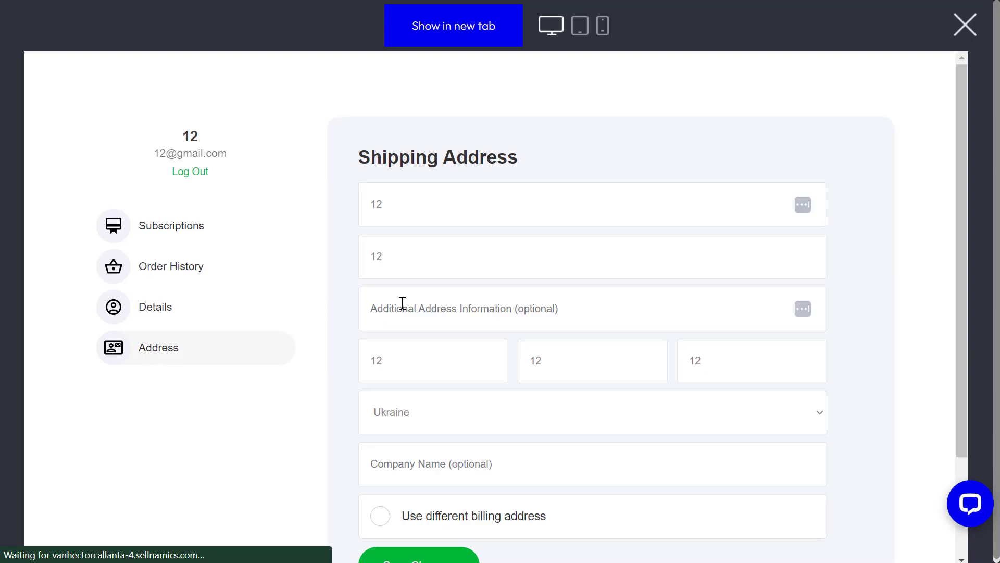
left_click(965, 25)
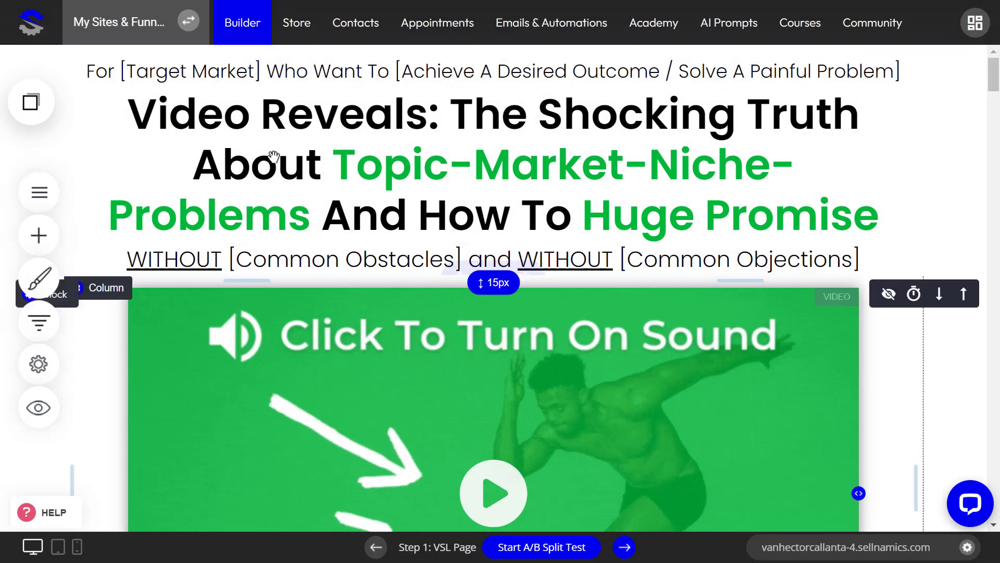
left_click(291, 39)
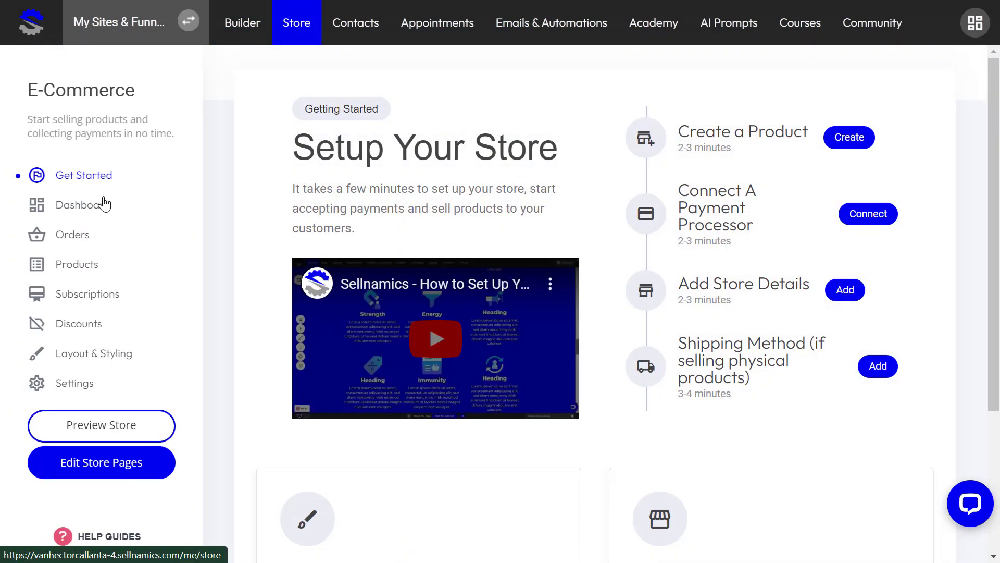
left_click(86, 233)
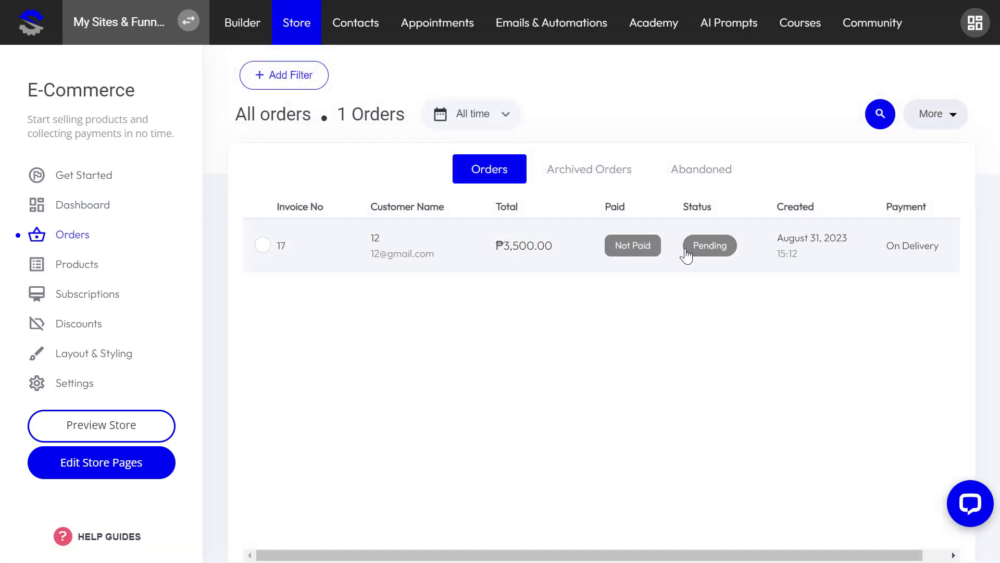
left_click(639, 253)
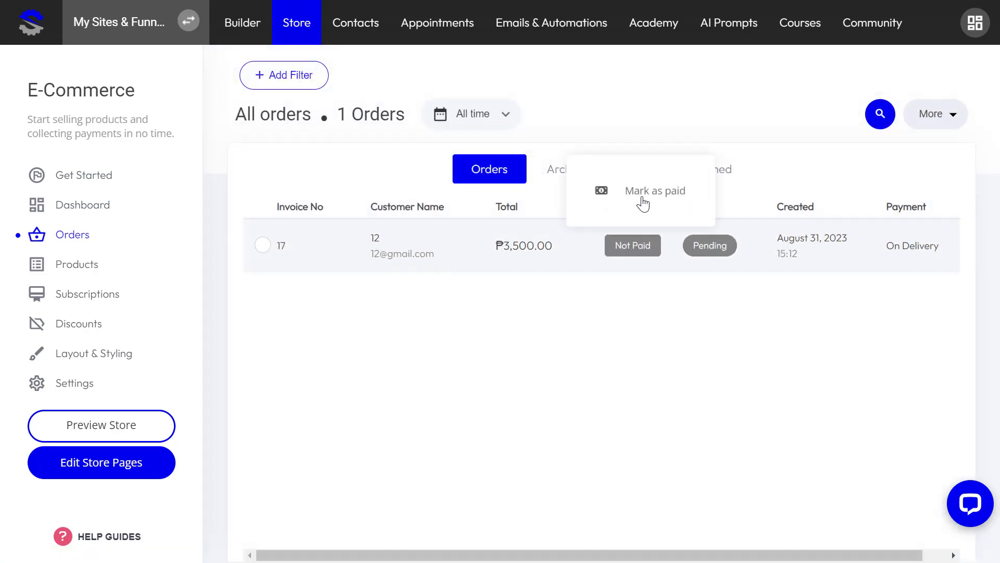
left_click(711, 254)
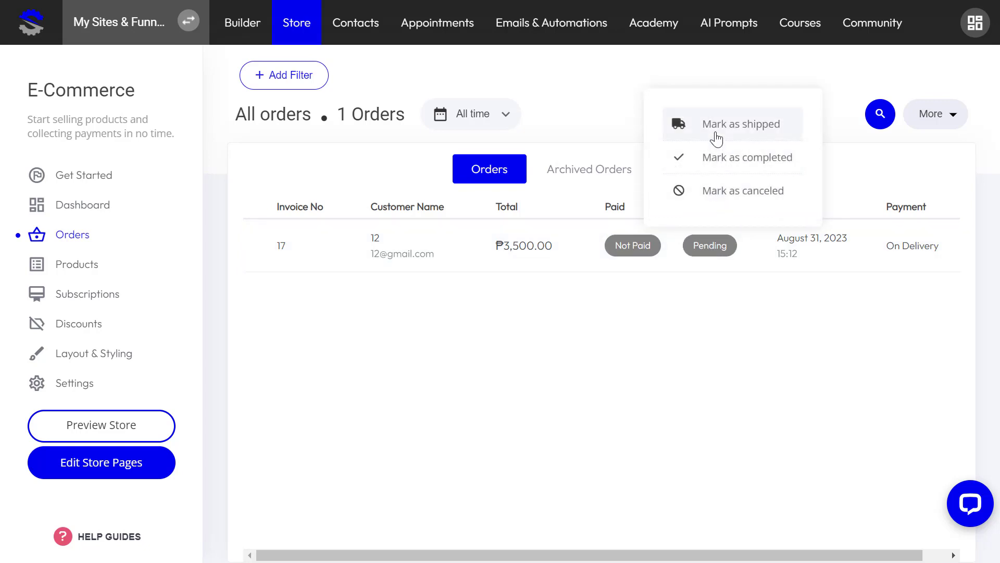
left_click(607, 324)
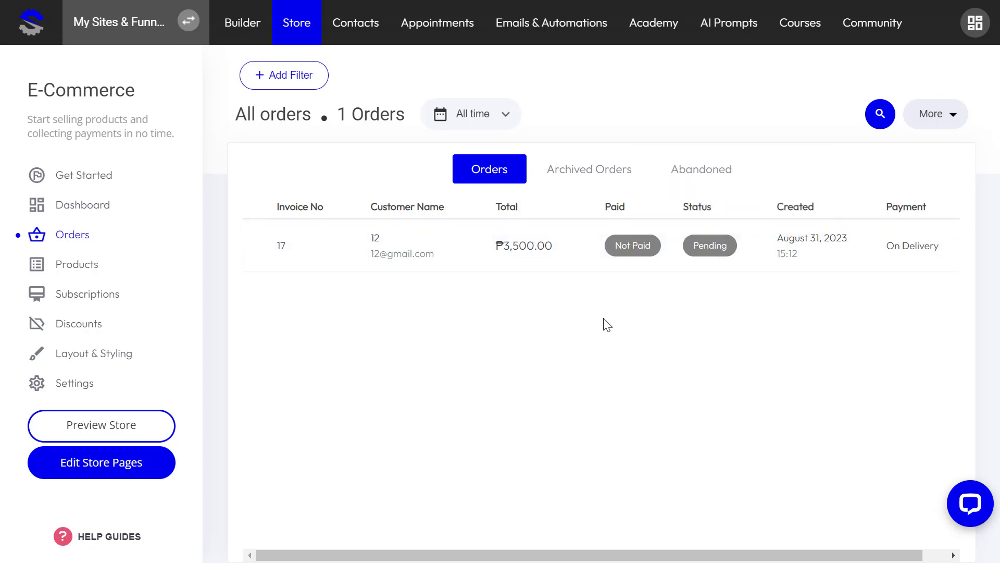
left_click(234, 32)
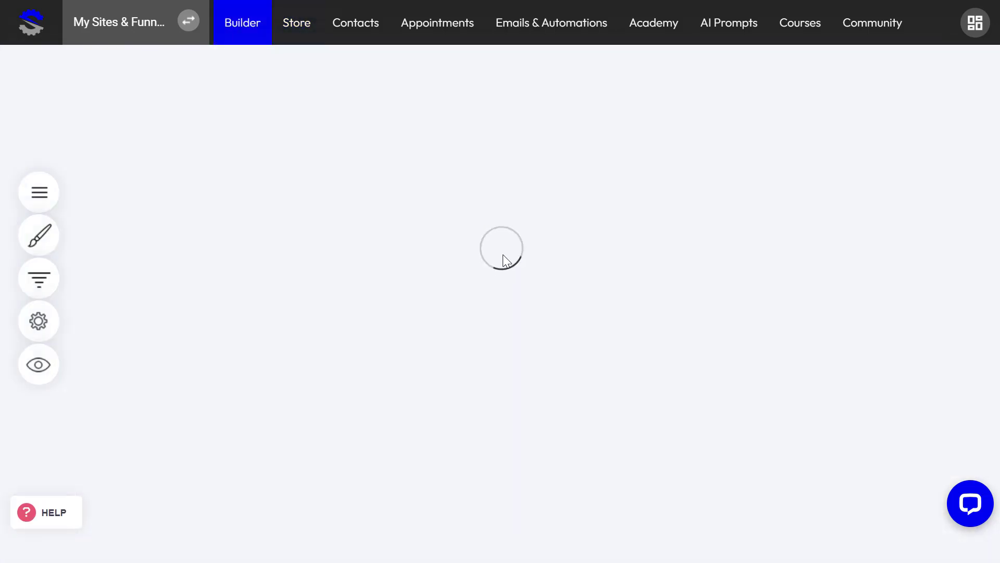